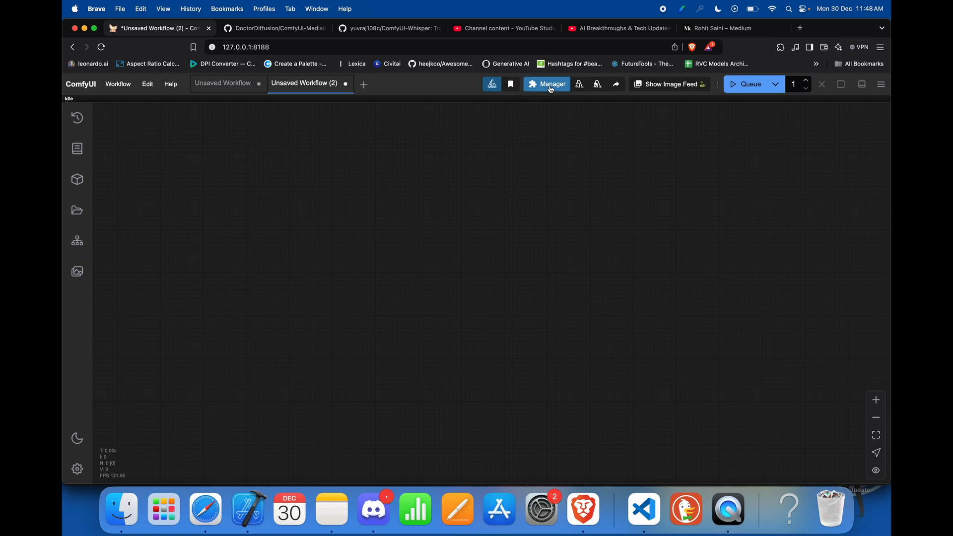
Step: Search for mediamixer in the Custom Nodes Manager
left_click(548, 84)
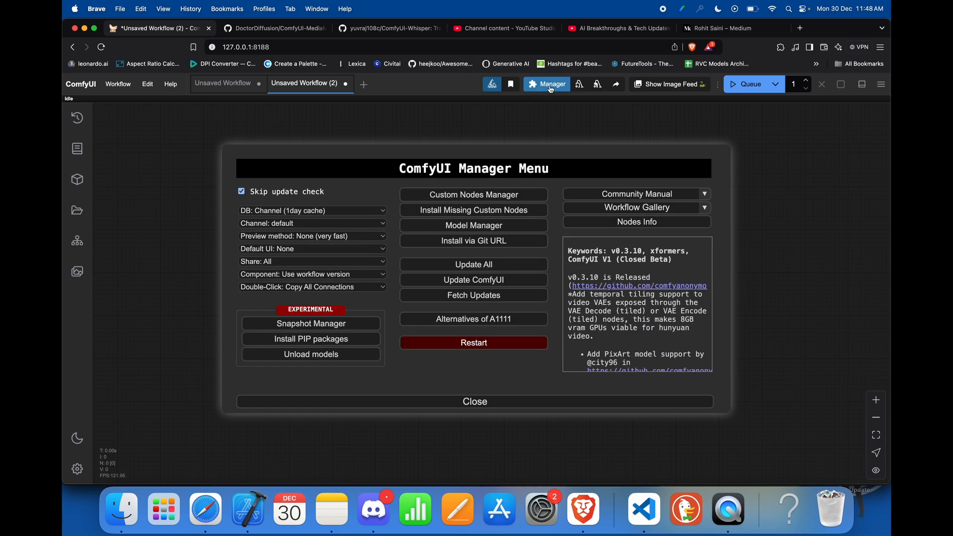
left_click(488, 198)
left_click(290, 137)
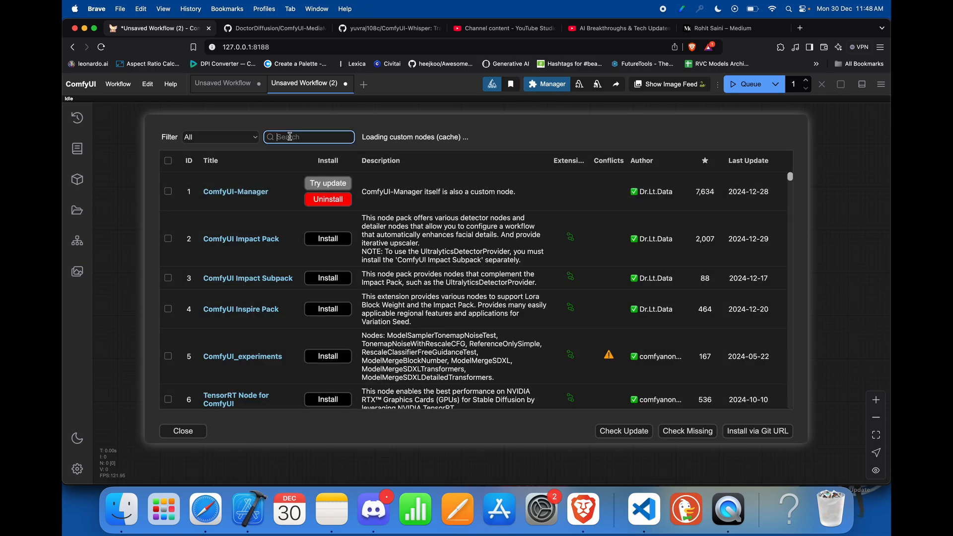
type("media")
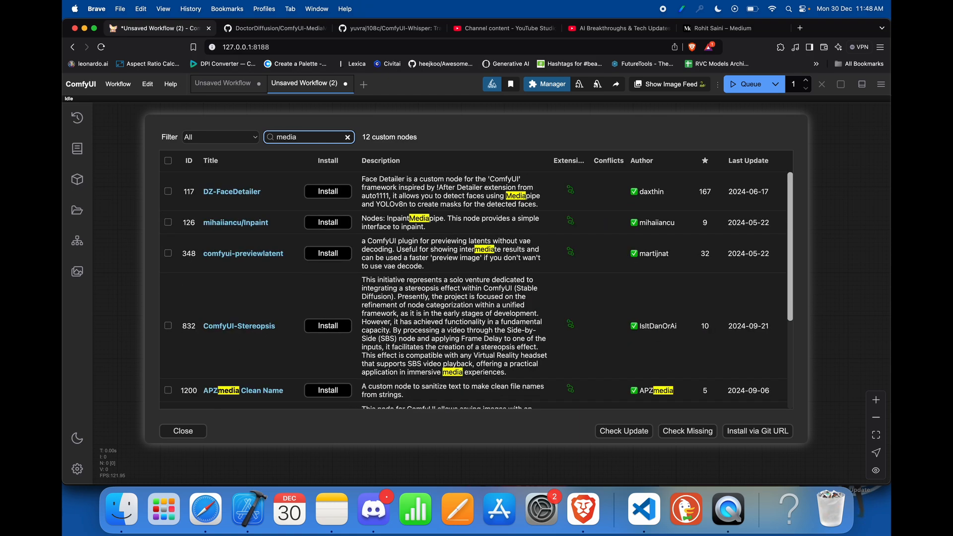
type("mixer")
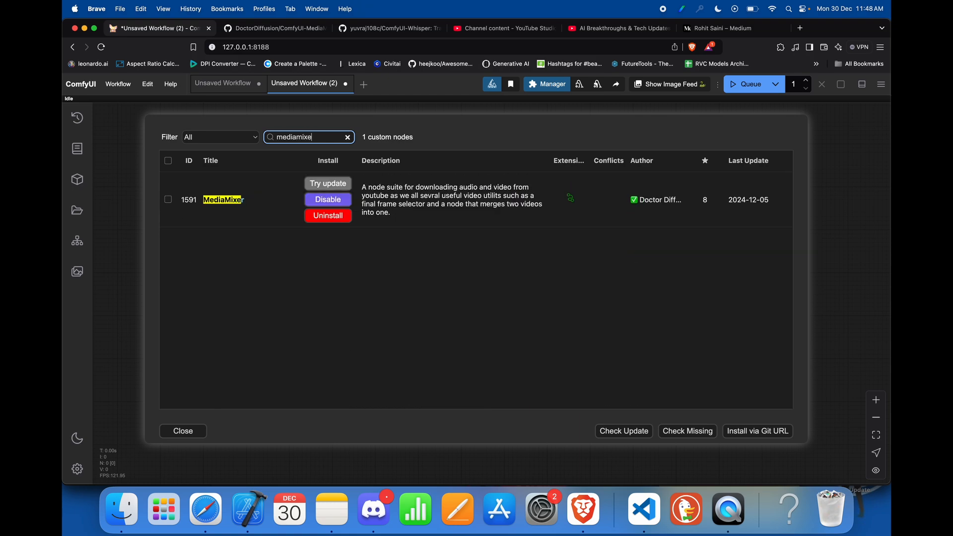
Step: Clear the node search, filter the custom nodes list to Installed, and find ComfyUI Whisper
left_click(347, 137)
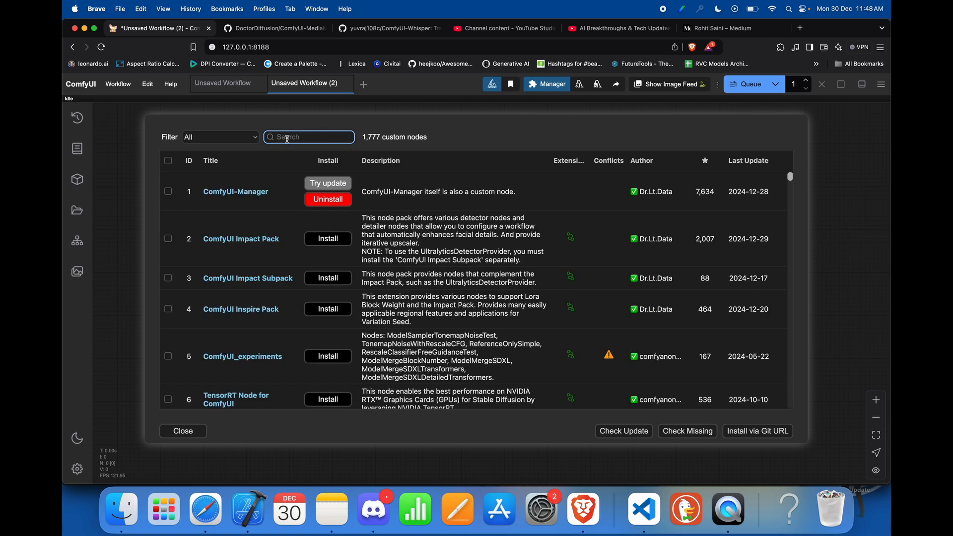
type("Wish")
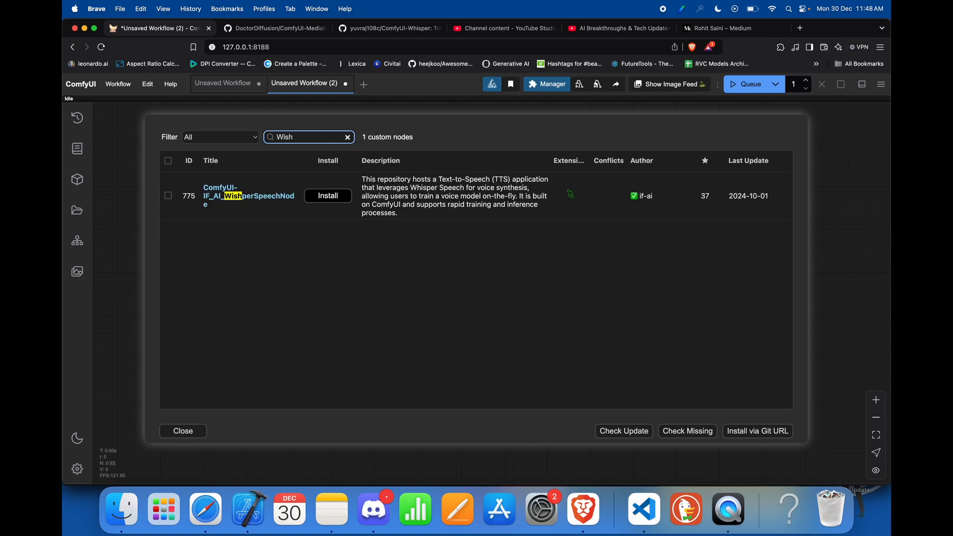
key("BackSpace")
left_click(220, 137)
left_click(213, 145)
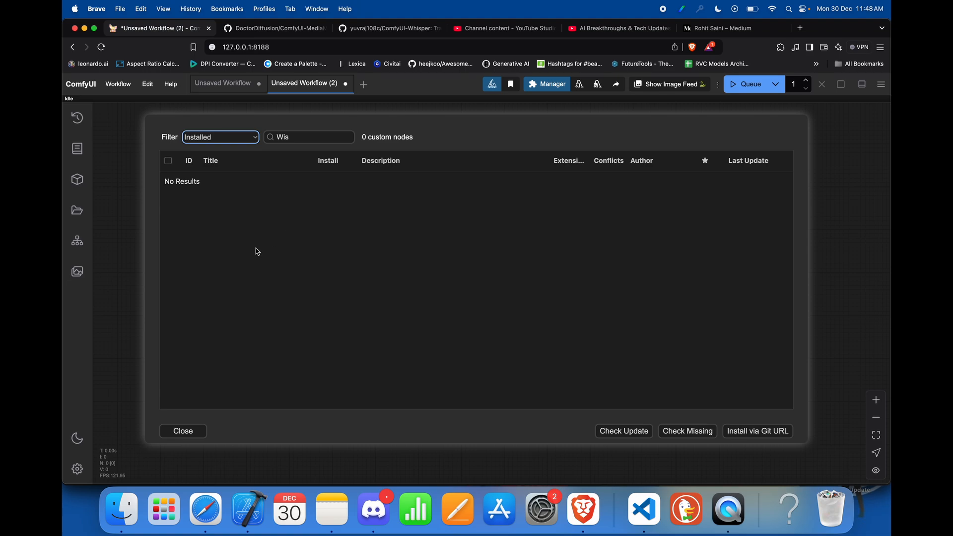
double_click(297, 138)
key("BackSpace")
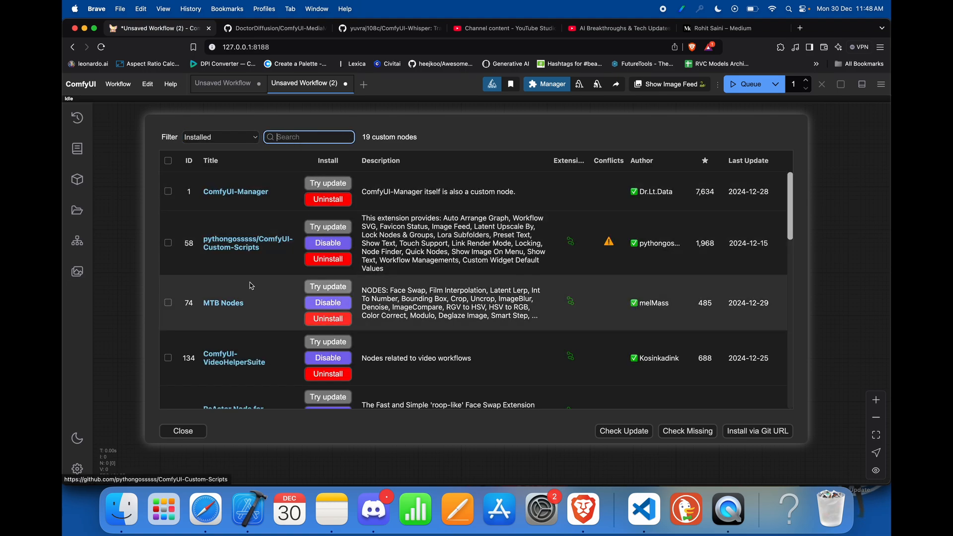
scroll(252, 286, "down", 3)
scroll(252, 286, "down", 10)
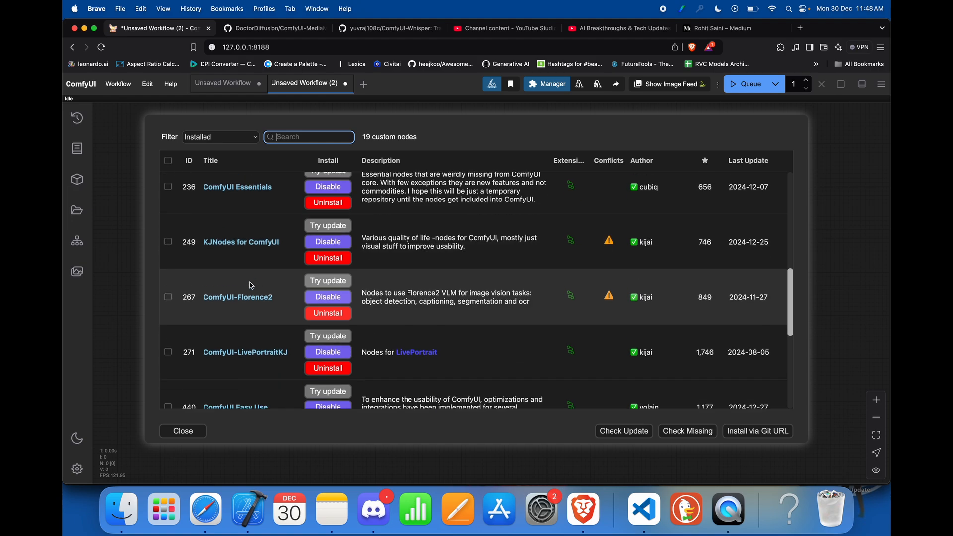
scroll(252, 286, "down", 4)
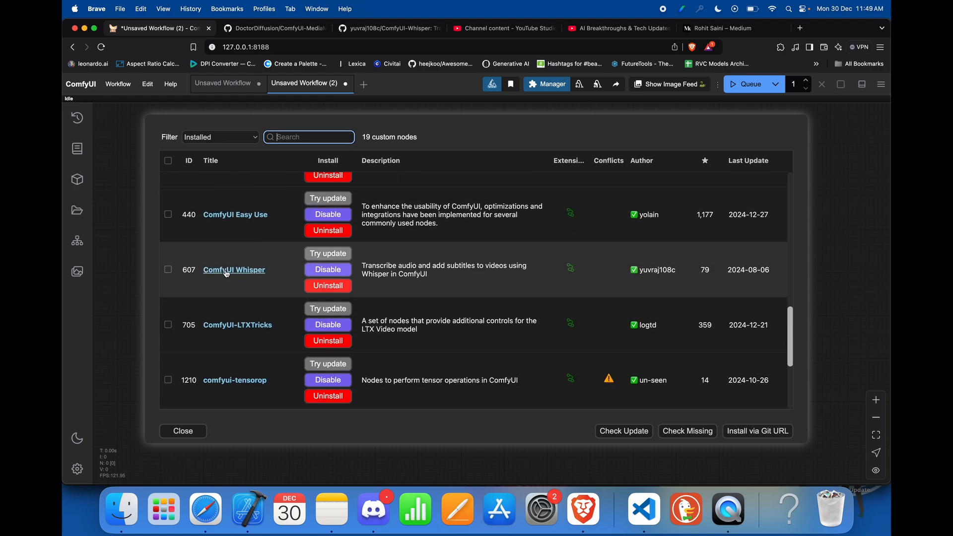
Step: View the ComfyUI Whisper repository page, and close it together with the MediaMixer and Whisper GitHub pages already open
left_click(227, 272)
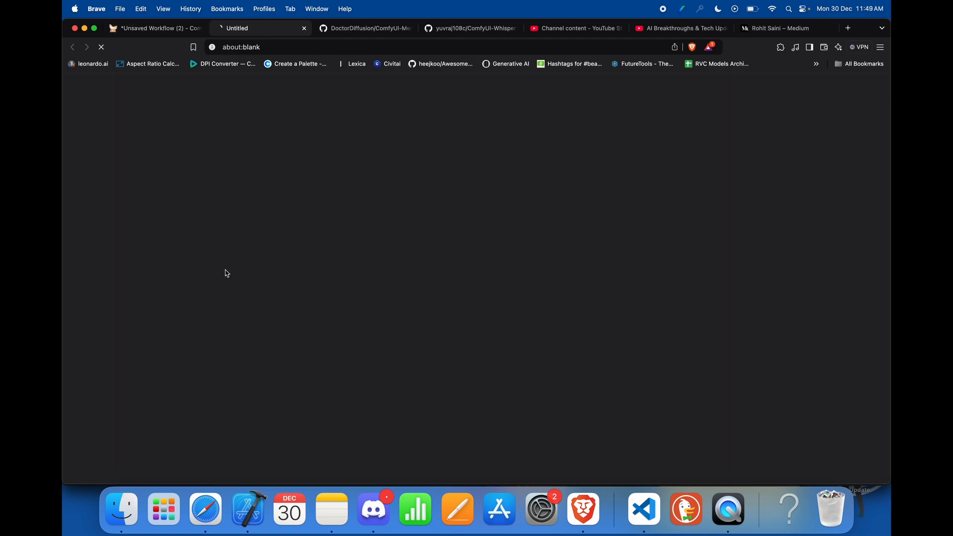
left_click(305, 28)
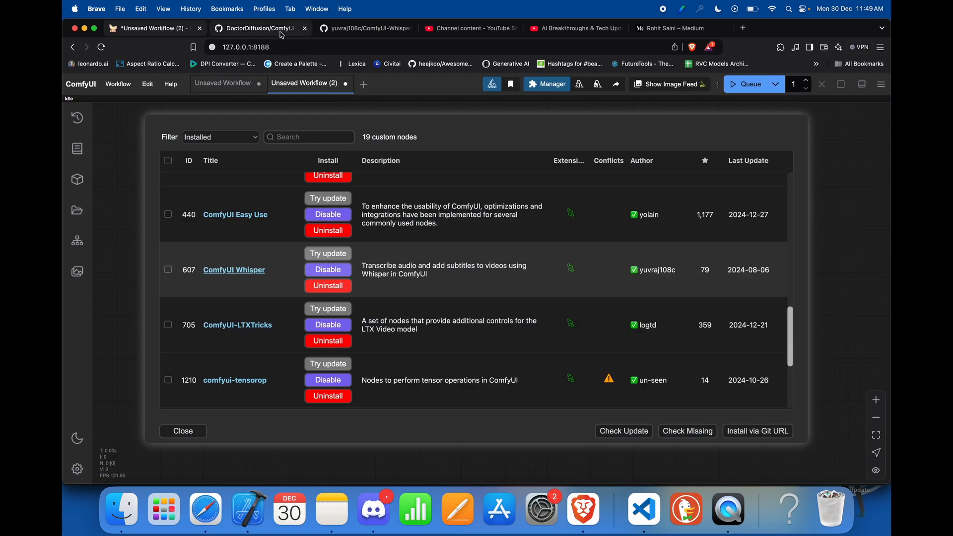
left_click(293, 29)
left_click(305, 29)
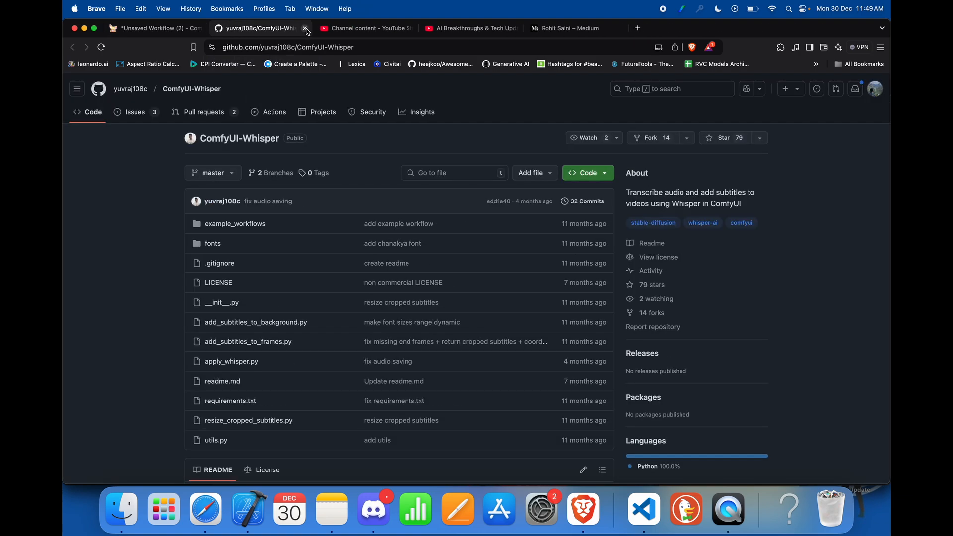
left_click(306, 29)
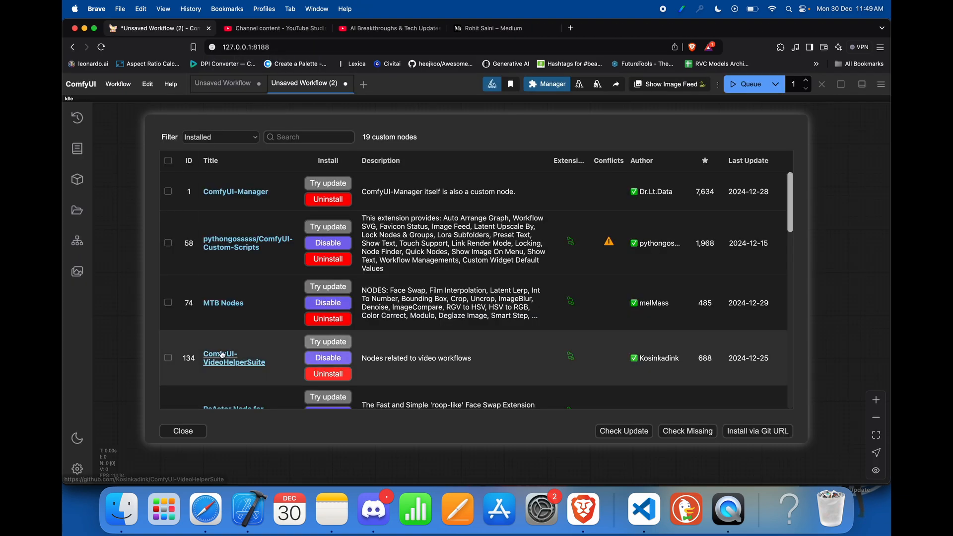
Step: Close the custom nodes list and the manager menu to return to the empty Unsaved Workflow (2)
left_click(190, 437)
left_click(474, 400)
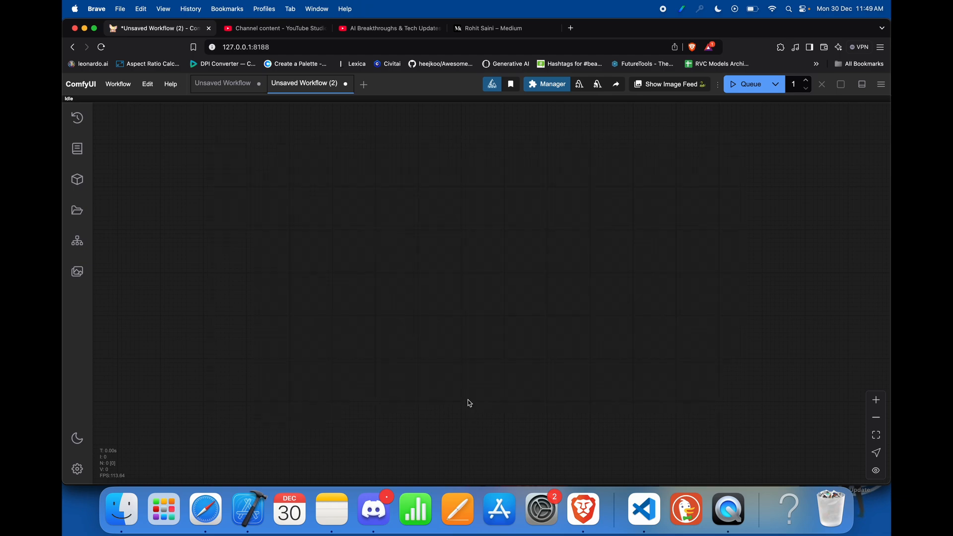
left_click(202, 86)
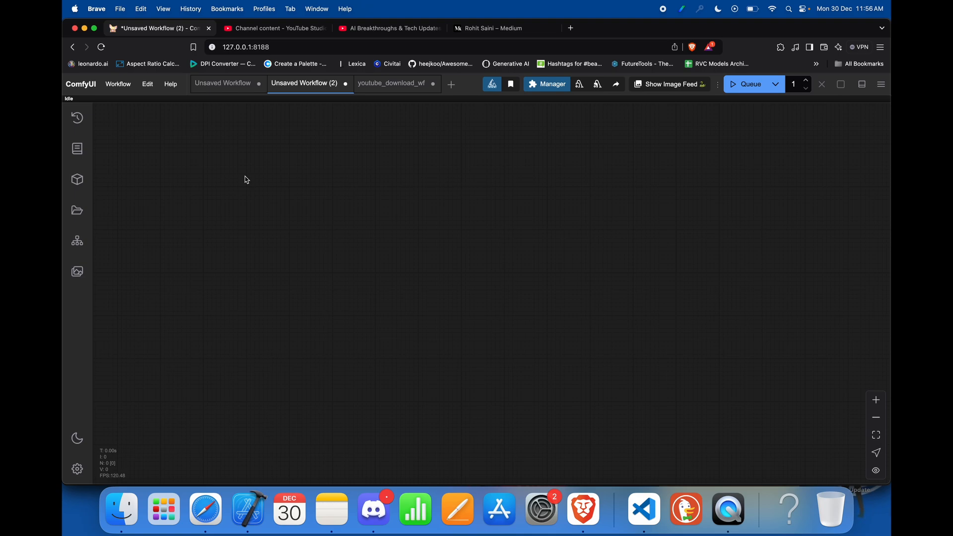
Step: Add a YouTube Video Downloader node from MediaMixer and place it in the left part of the canvas
double_click(291, 218)
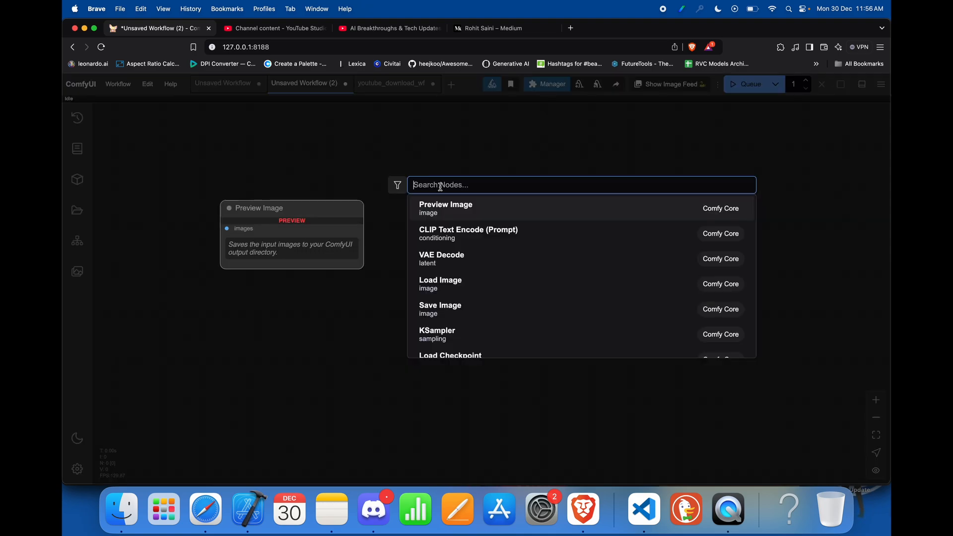
type("yout")
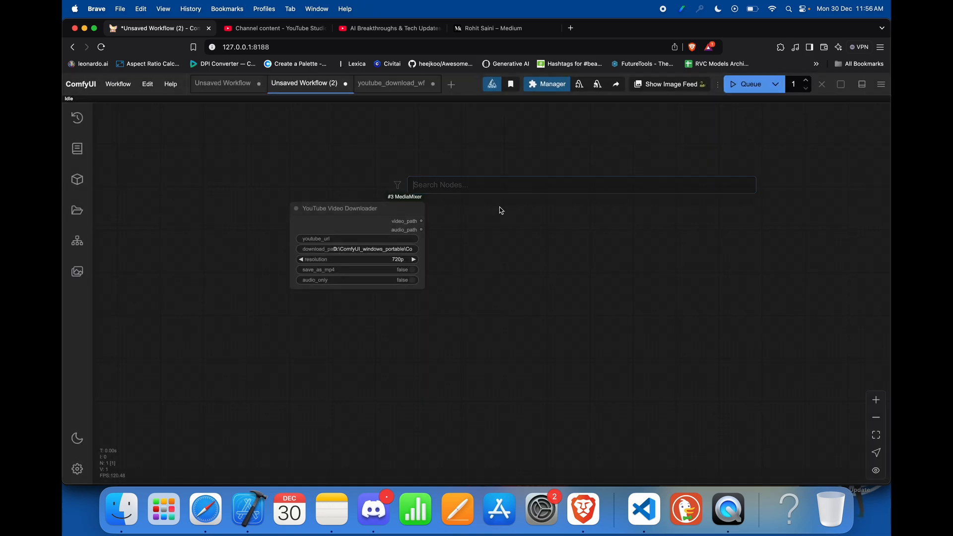
left_click(501, 208)
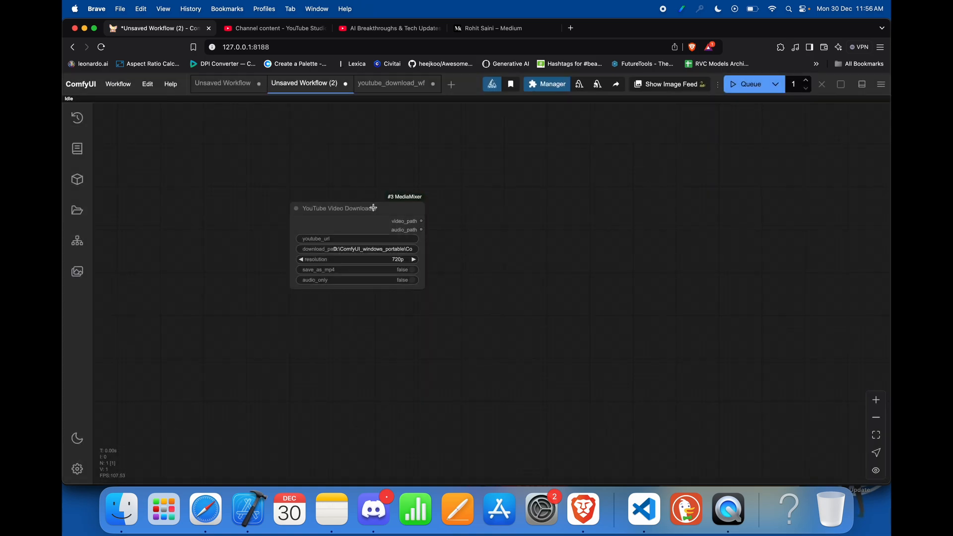
left_click_drag(373, 208, 324, 205)
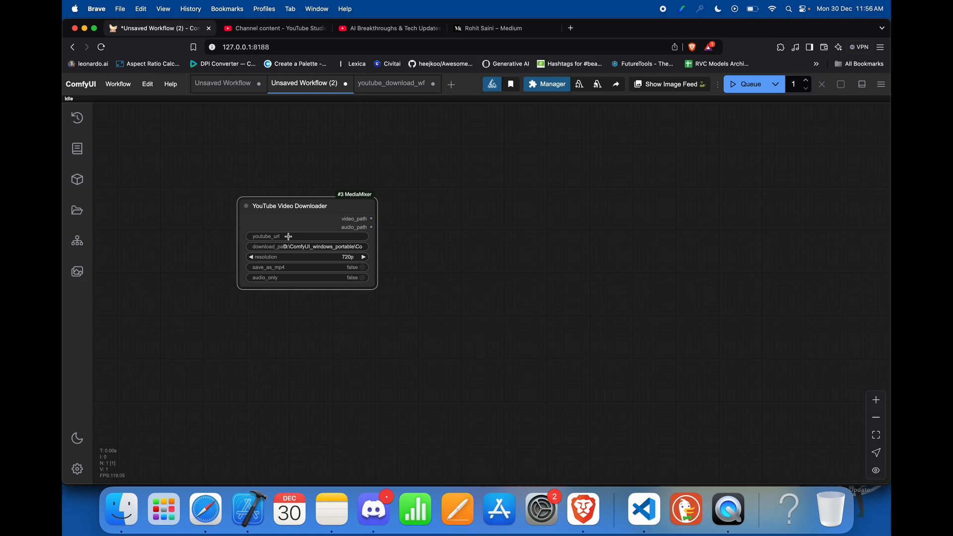
Step: Set the downloader node's download_path to output and its resolution to 360p
left_click(315, 248)
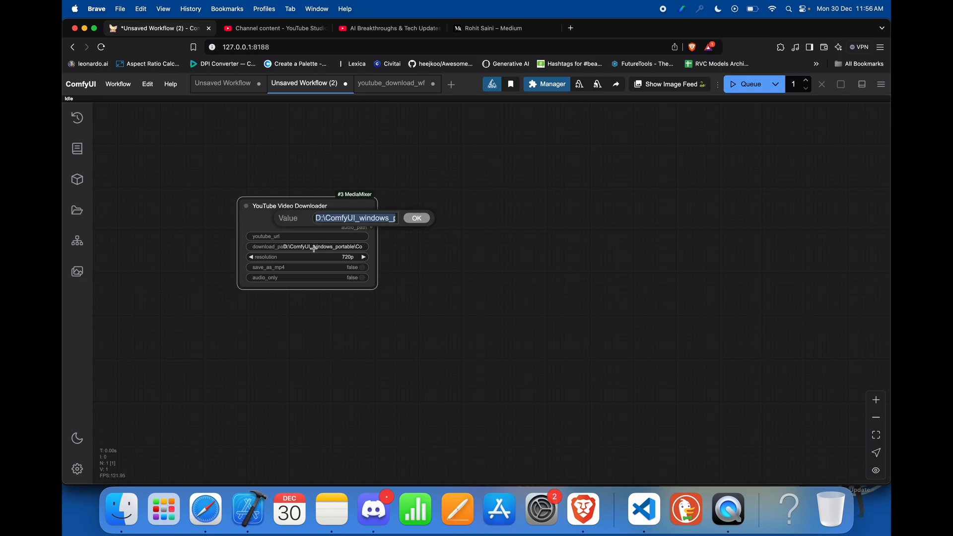
type("output")
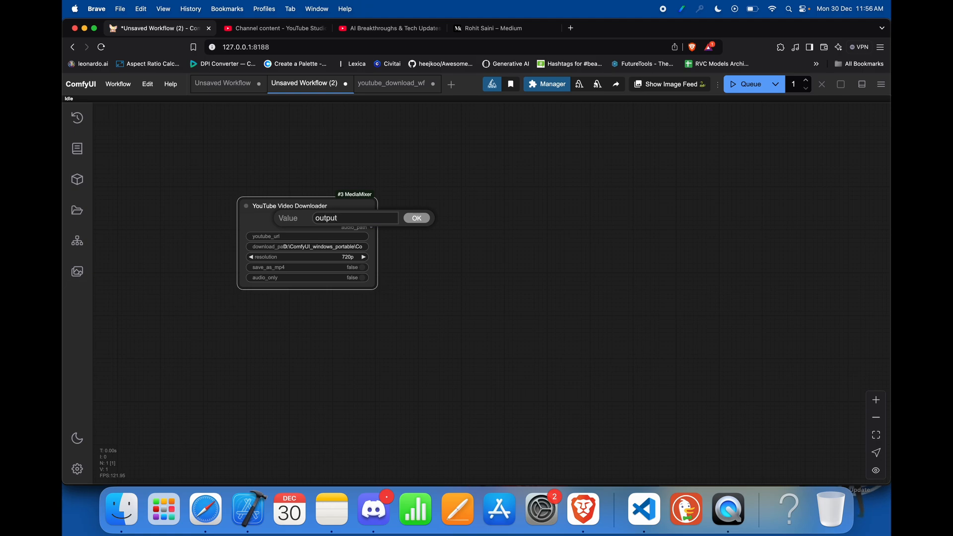
left_click(421, 218)
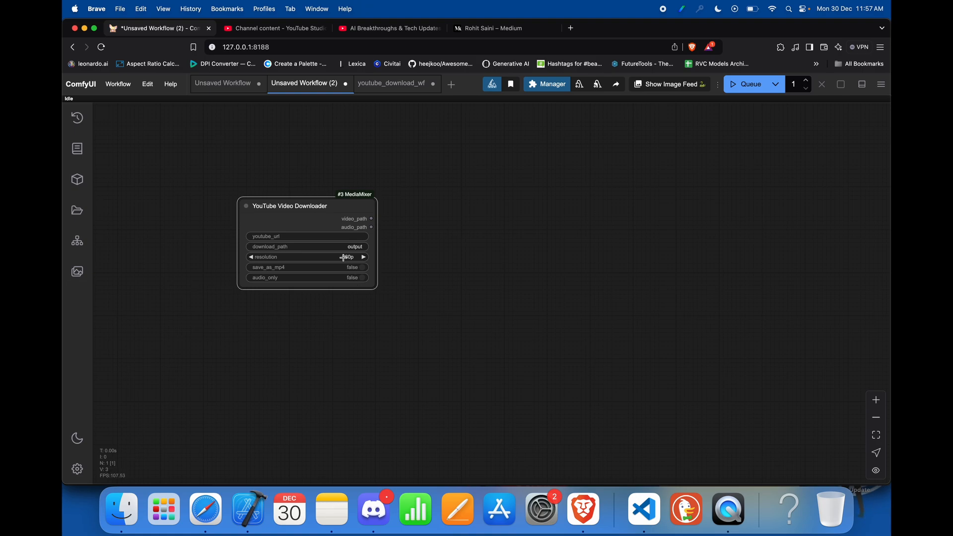
left_click(364, 257)
Step: Copy the AI Breakthroughs & Tech Updates video's address into the downloader's youtube_url, and shift the node slightly left
left_click(363, 29)
left_click(357, 44)
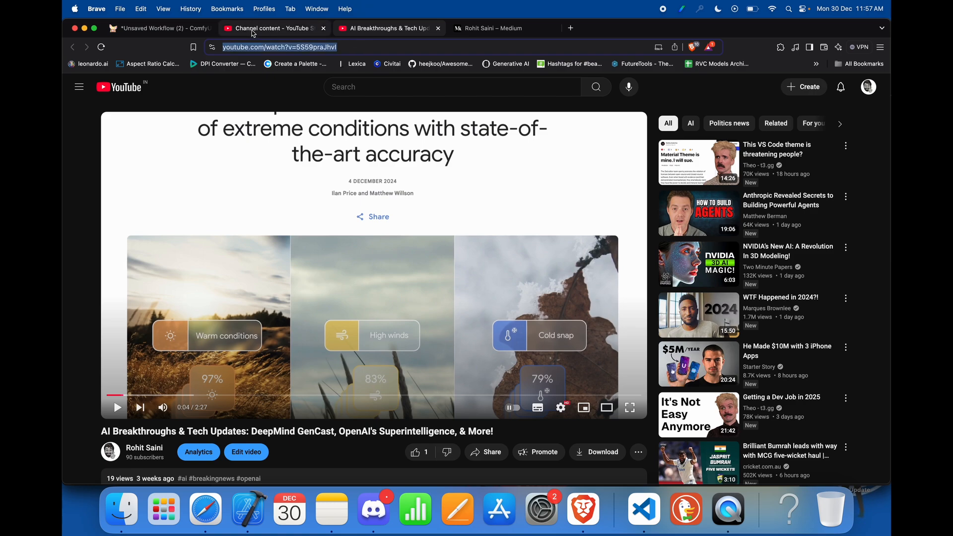
left_click(195, 29)
left_click(256, 227)
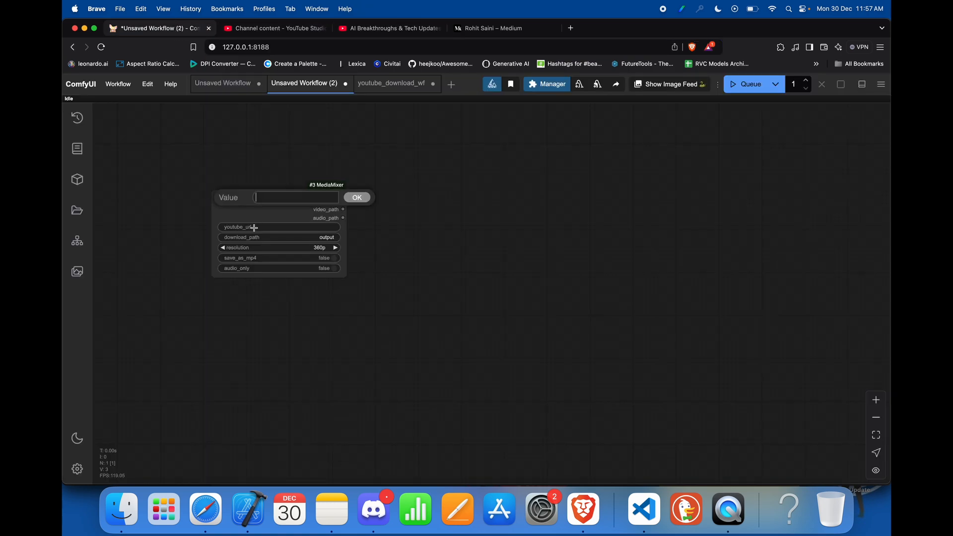
key("super+v")
left_click(352, 201)
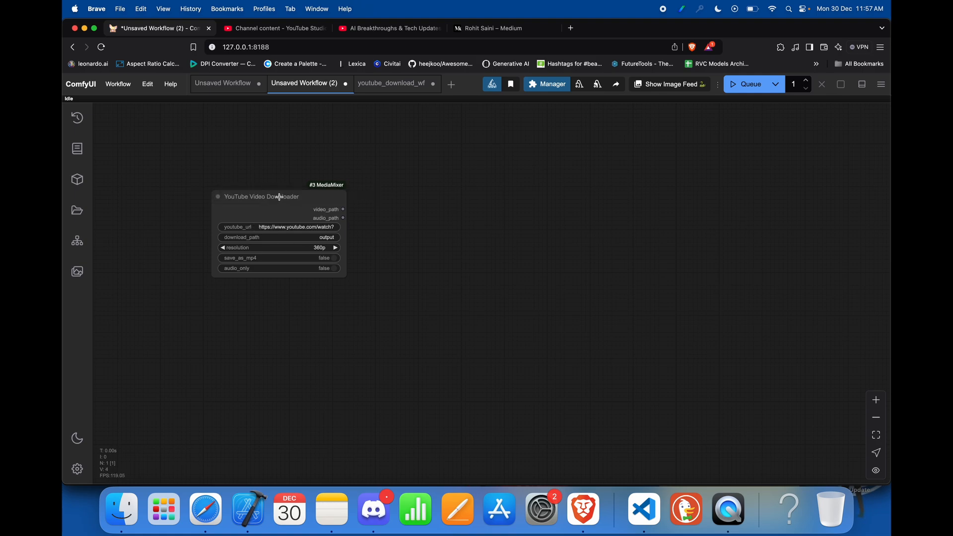
mouse_move(279, 196)
left_mouse_down()
mouse_move(256, 195)
mouse_move(264, 199)
left_mouse_up()
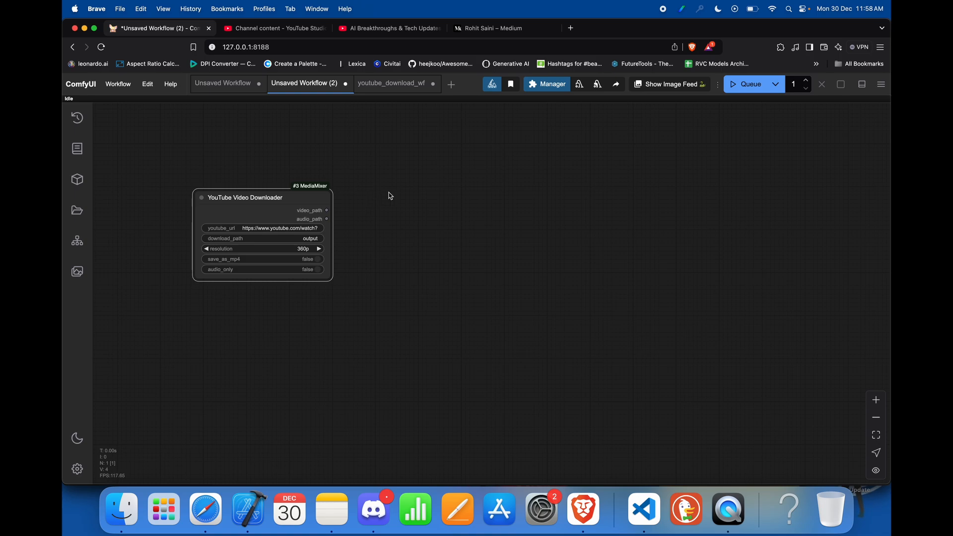
Step: Add a Load Audio (Path) node from VideoHelperSuite and place it to the right of the YouTube Video Downloader
double_click(407, 192)
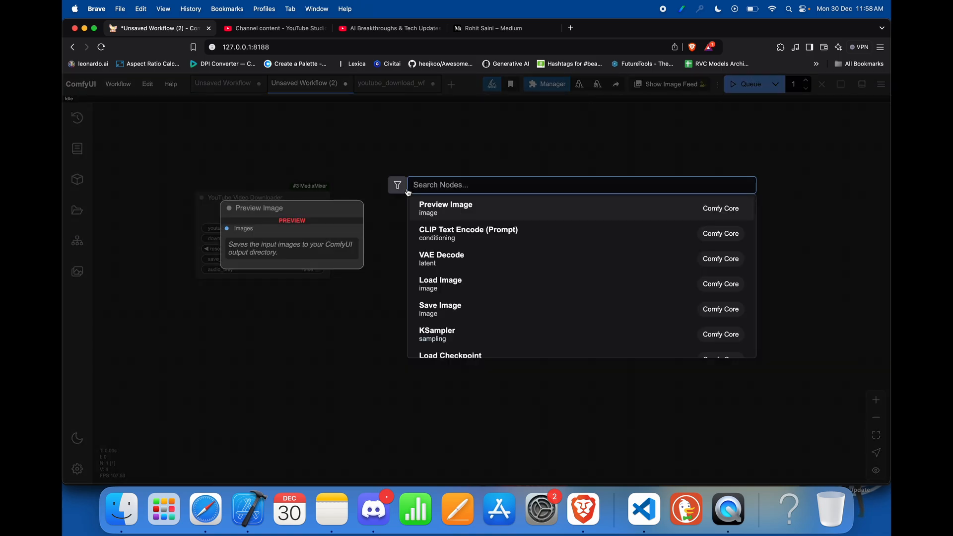
type("load")
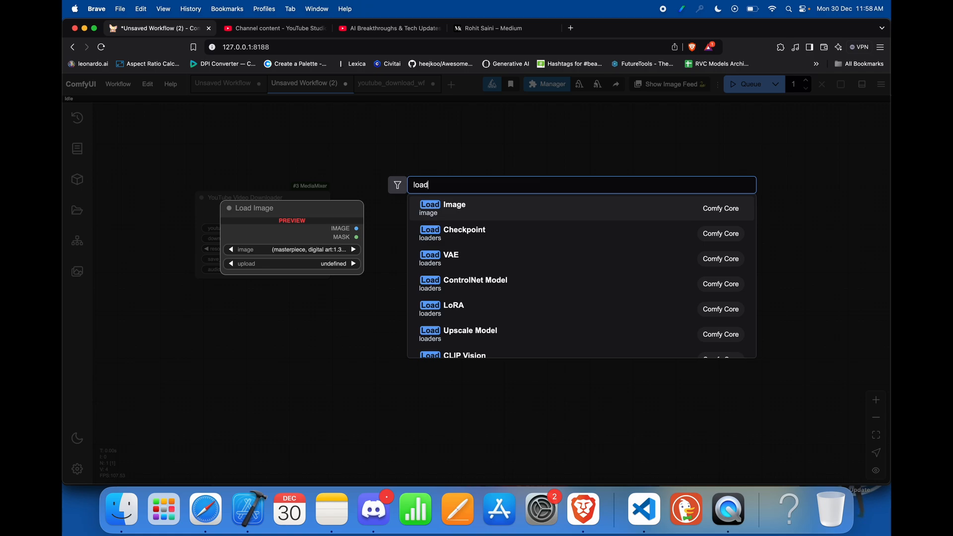
type(" aud")
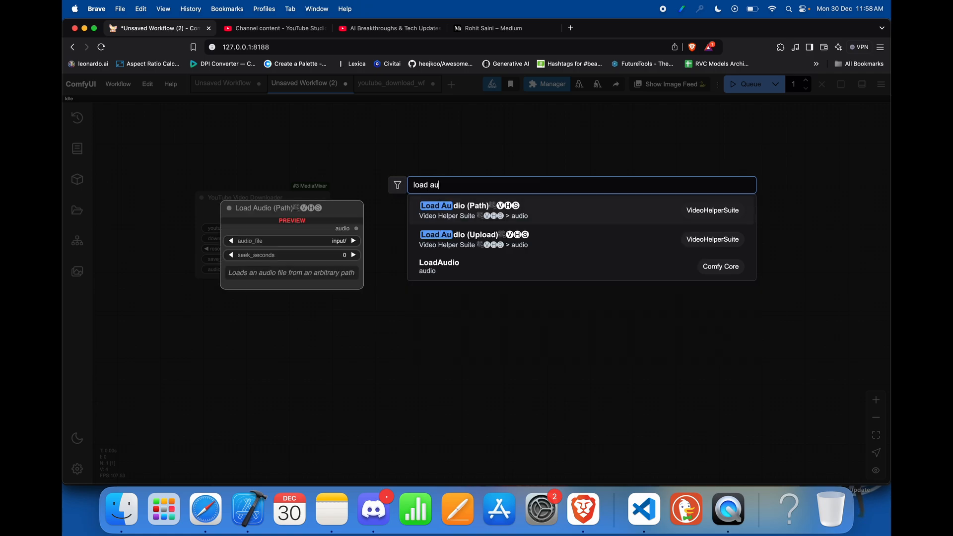
left_click(477, 212)
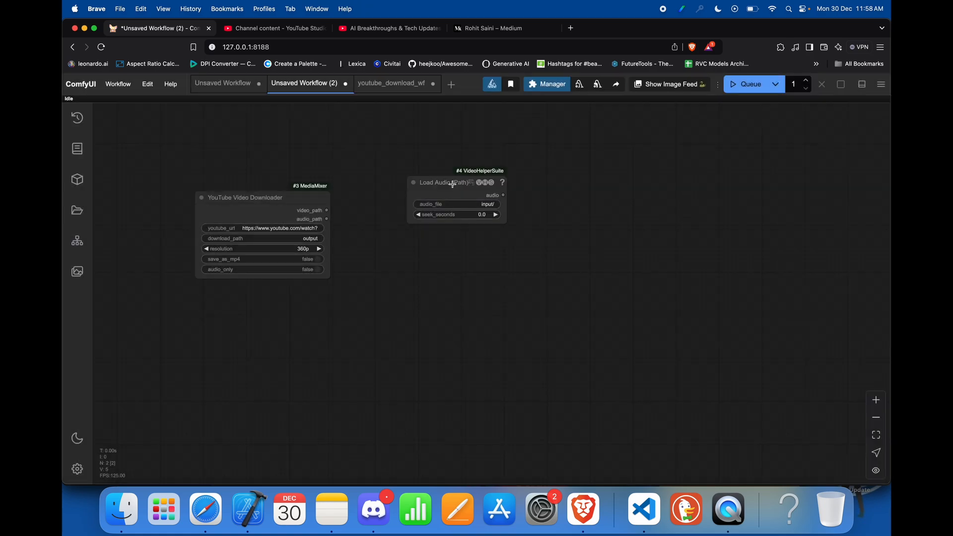
left_click_drag(457, 190, 424, 205)
Step: Connect the downloader's audio_path output to the Load Audio (Path) node's audio_file input, and move the audio node slightly up
left_click_drag(327, 219, 385, 202)
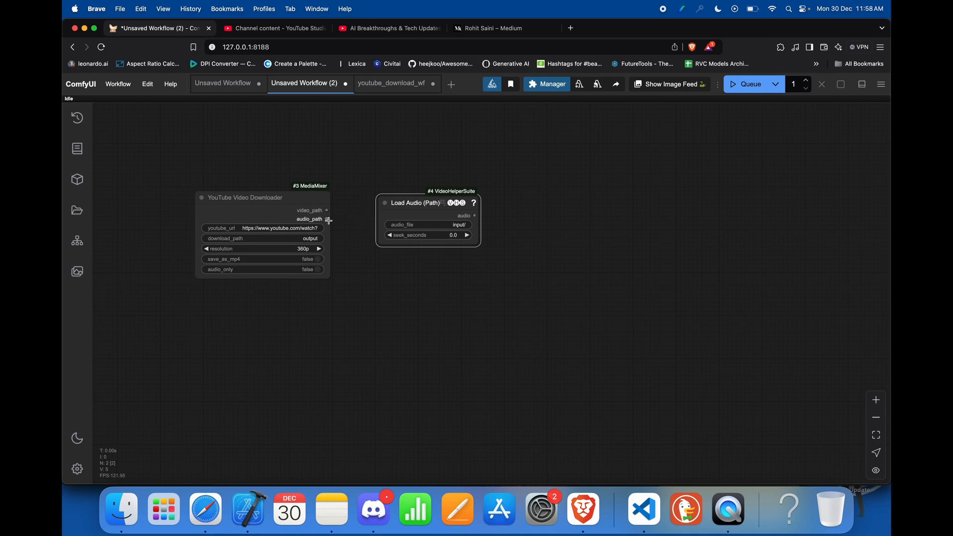
left_click_drag(326, 218, 397, 225)
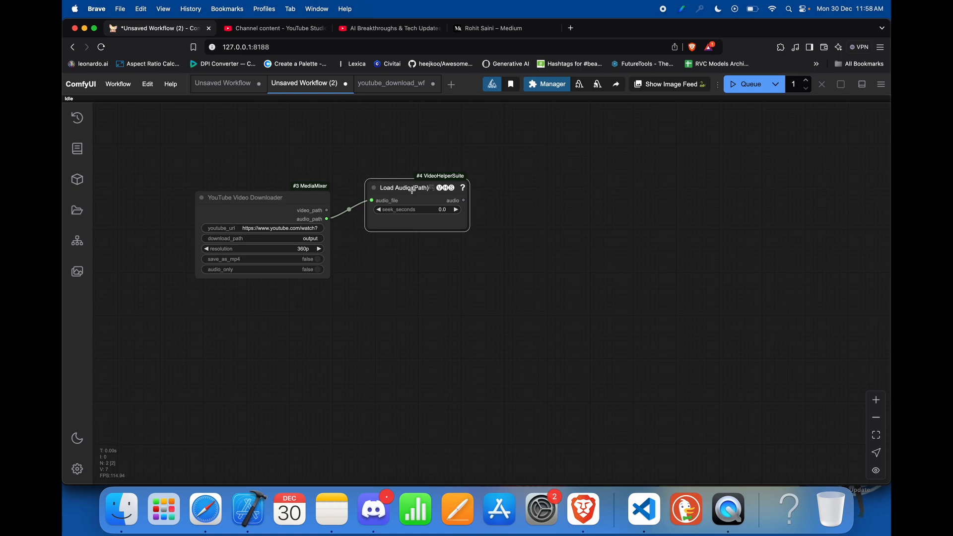
left_click_drag(409, 189, 417, 184)
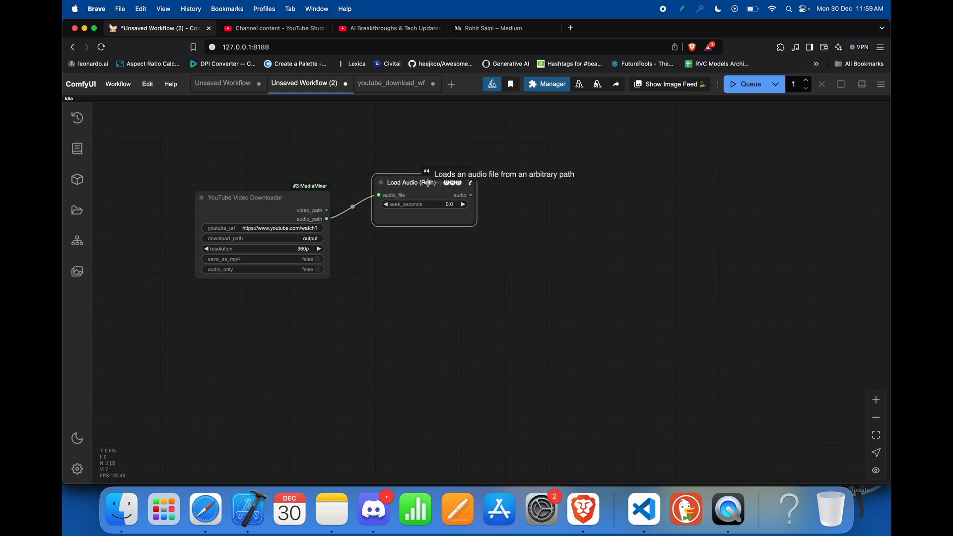
left_click(543, 85)
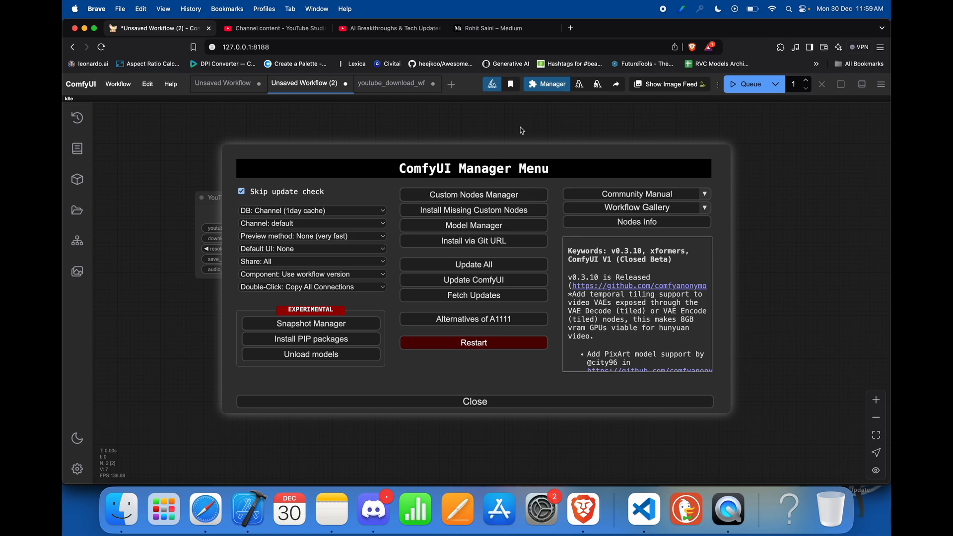
left_click(462, 402)
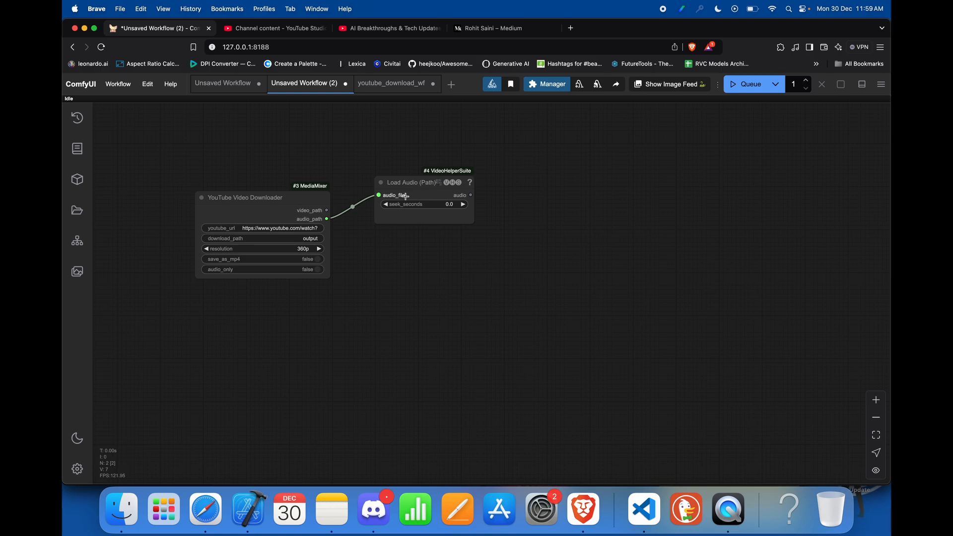
Step: Add an Apply Whisper node and place it to the right of the Load Audio (Path) node
double_click(494, 196)
type("a")
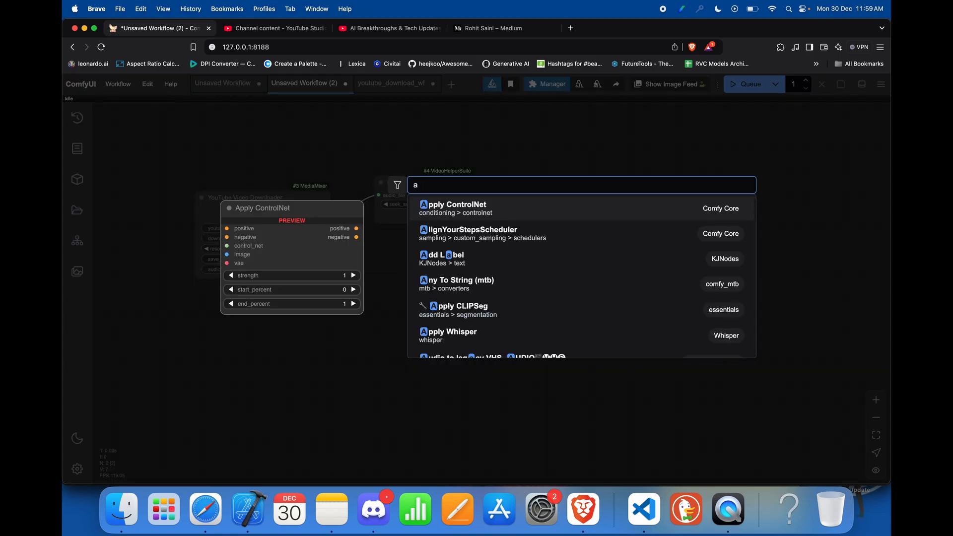
type("pply")
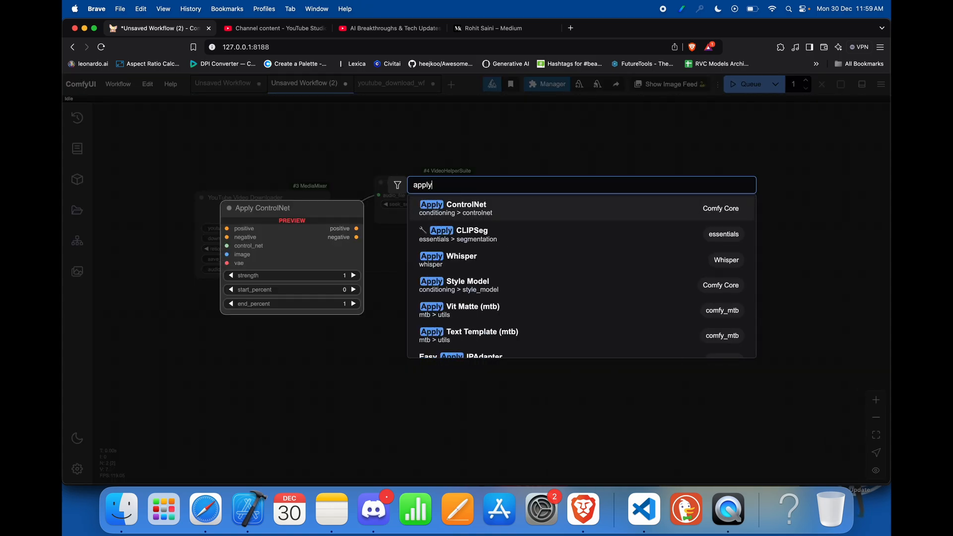
left_click(448, 257)
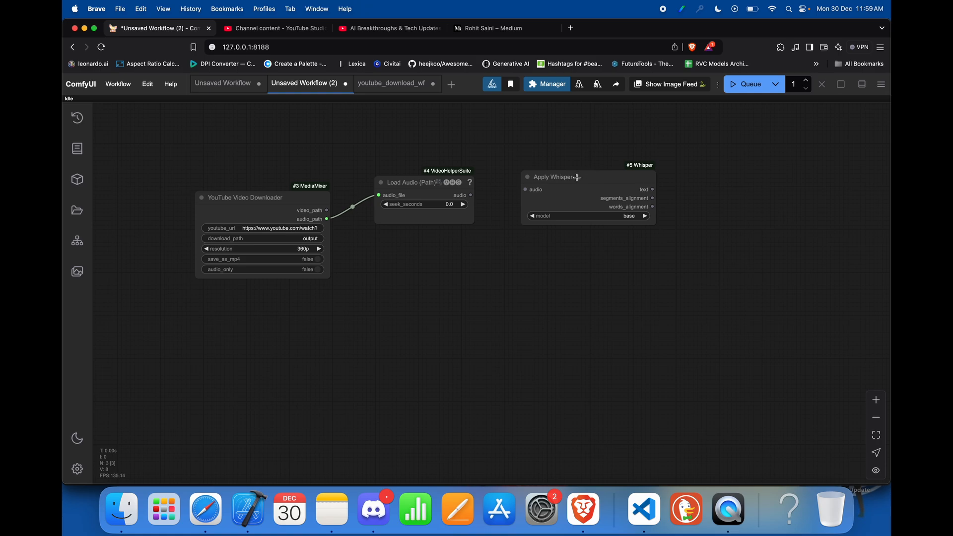
left_click_drag(577, 177, 556, 177)
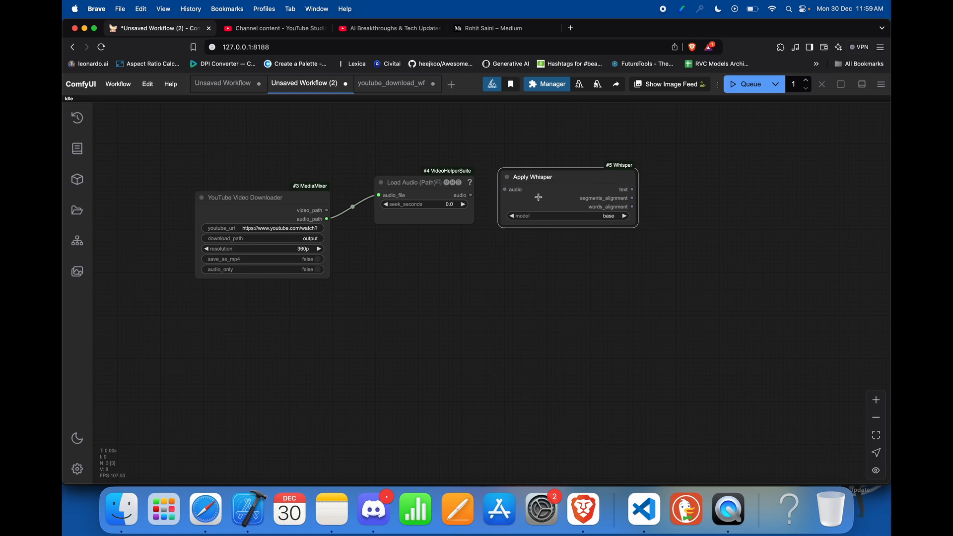
Step: Keep Apply Whisper's model at base, connect the Load Audio (Path) audio output to its audio input, and move the node slightly up
left_click(611, 216)
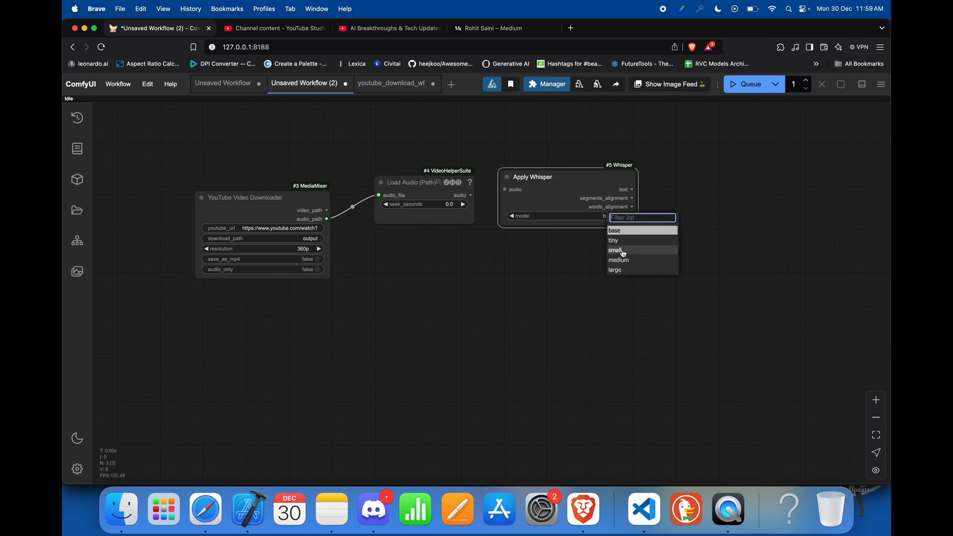
left_click(543, 272)
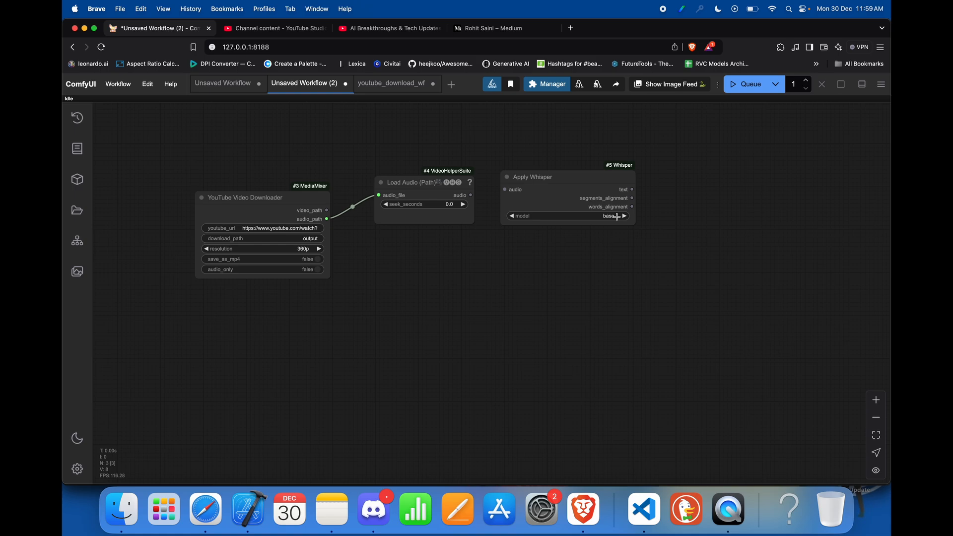
left_click(608, 216)
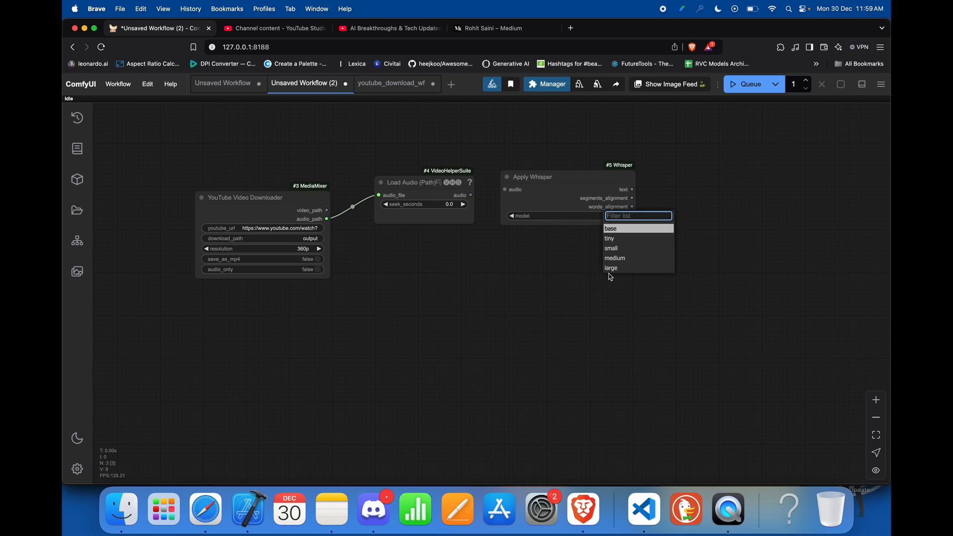
left_click(543, 255)
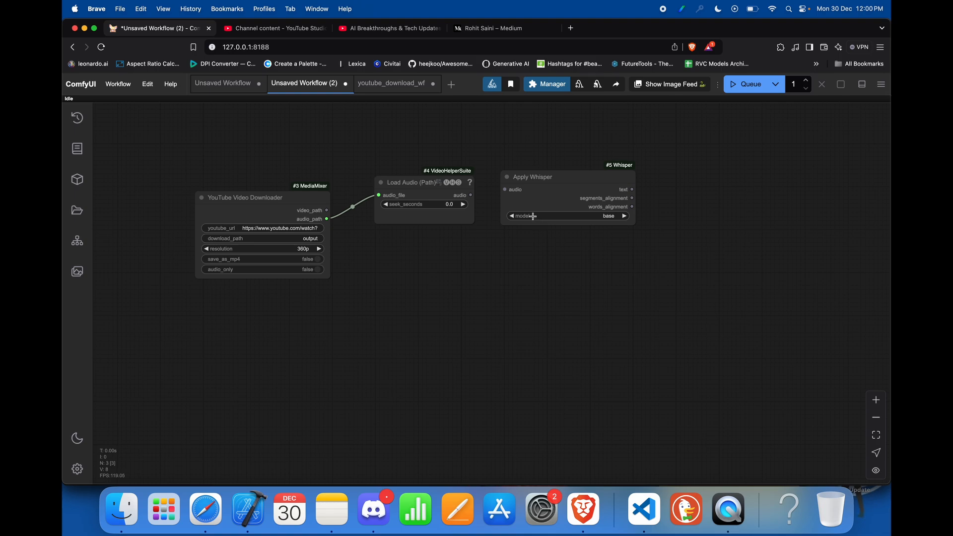
left_click_drag(471, 195, 555, 156)
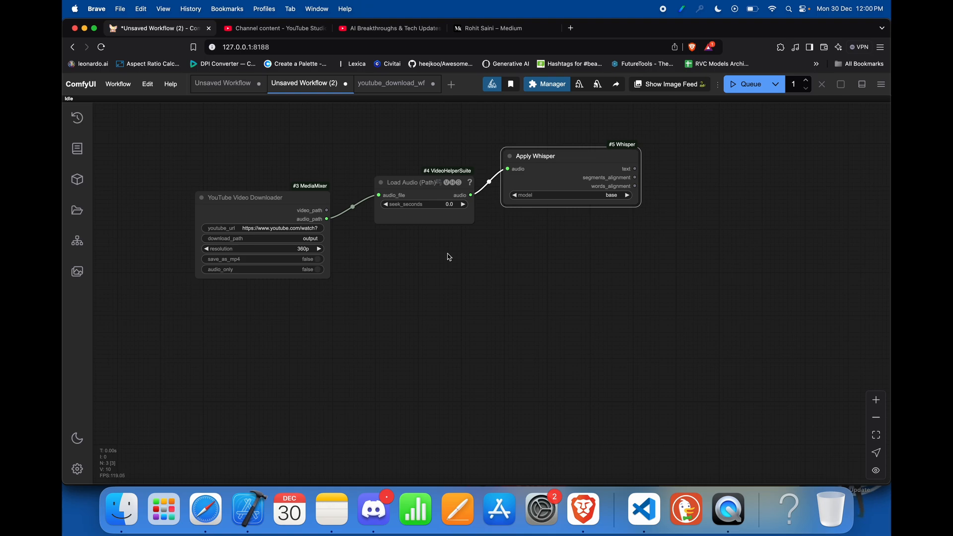
Step: Add a Display Any node from essentials and place it below the Load Audio (Path) and Apply Whisper nodes
double_click(419, 257)
type("di")
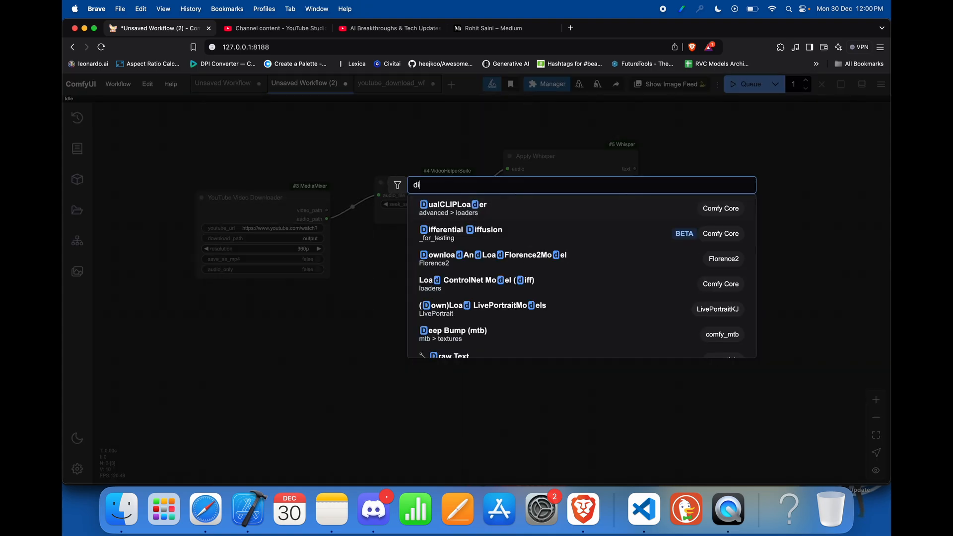
type("splay")
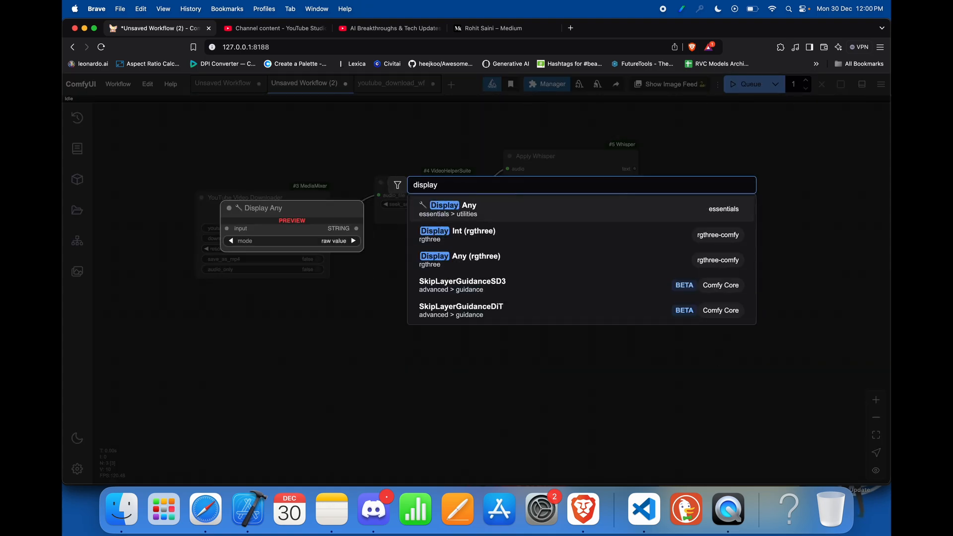
key("Return")
mouse_move(483, 257)
left_mouse_down()
mouse_move(509, 260)
mouse_move(493, 261)
left_mouse_up()
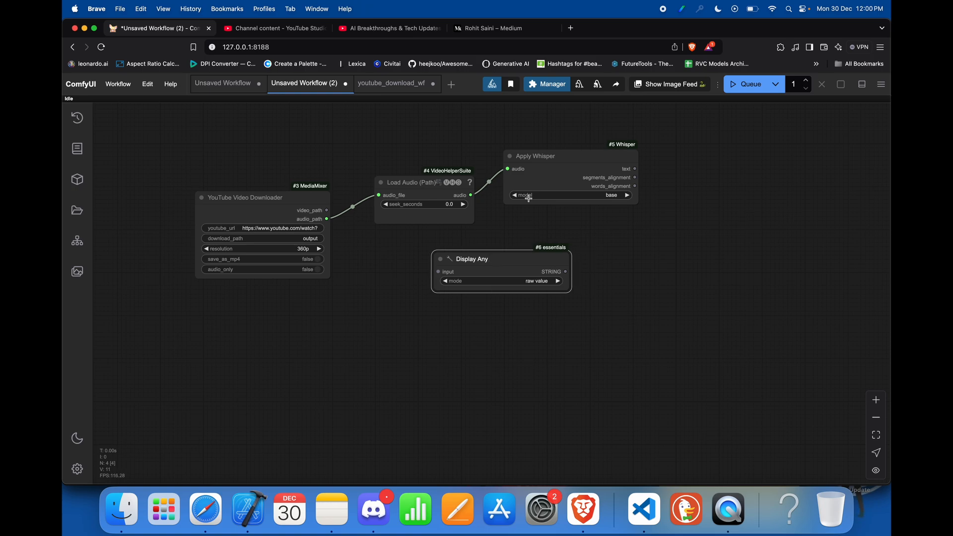
Step: Connect Apply Whisper's text output to the Display Any input, and enlarge the Display Any node downward
left_click_drag(635, 169, 438, 271)
left_click_drag(571, 293, 581, 370)
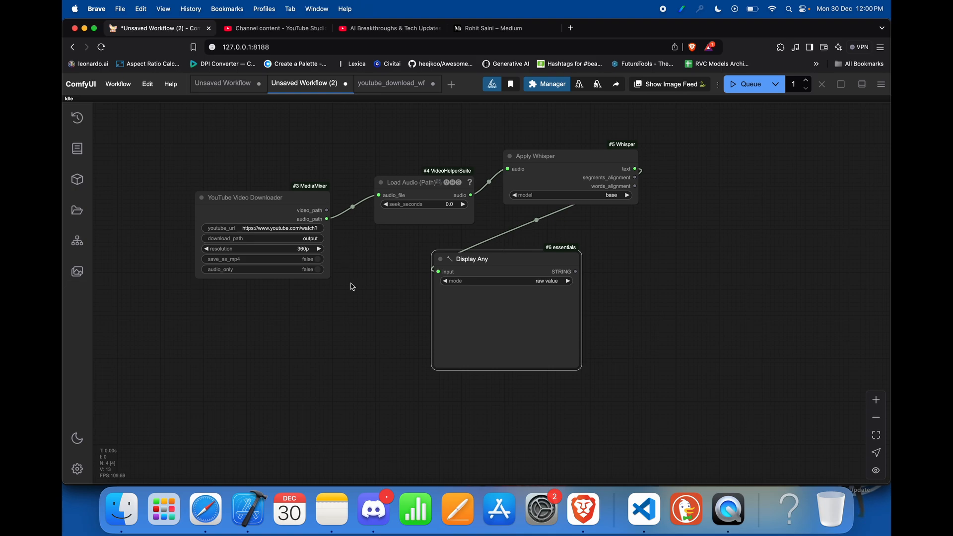
left_click(337, 342)
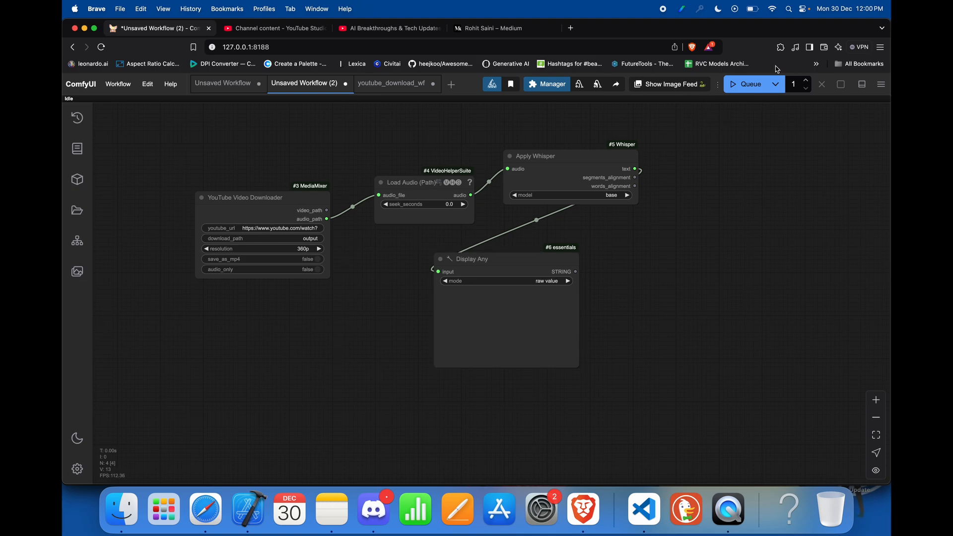
Step: Run the workflow, check its download log in the Visual Studio Code terminal, and shift the Load Audio (Path) node slightly up and left
left_click(746, 85)
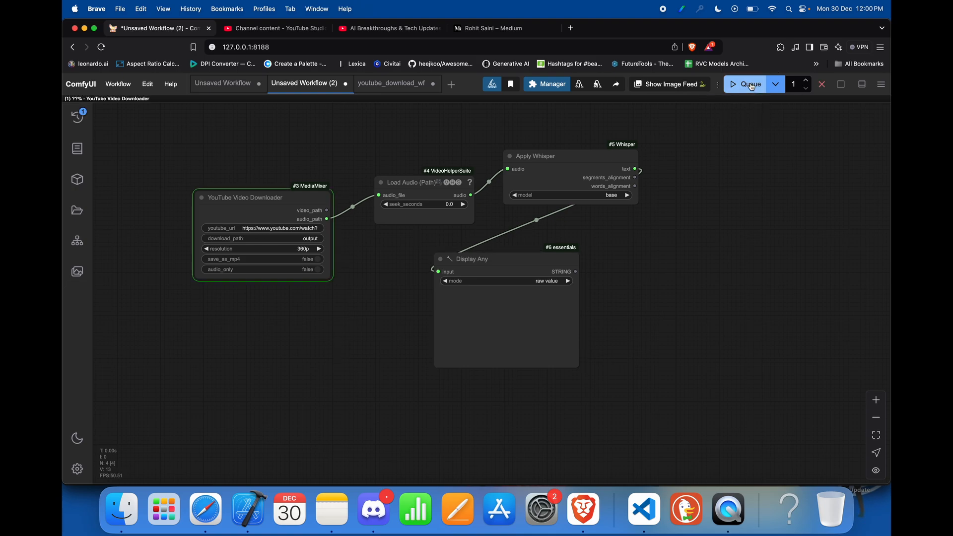
left_click(645, 514)
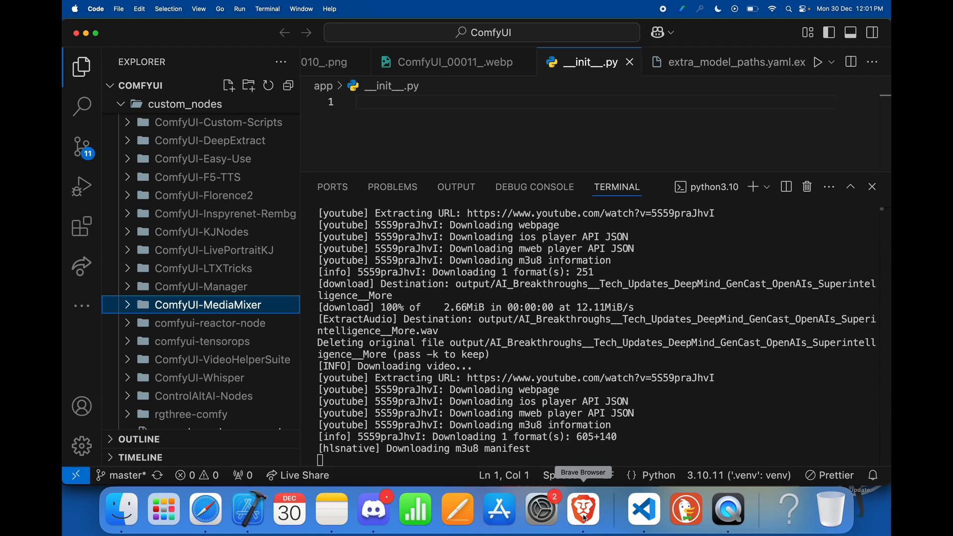
left_click(585, 517)
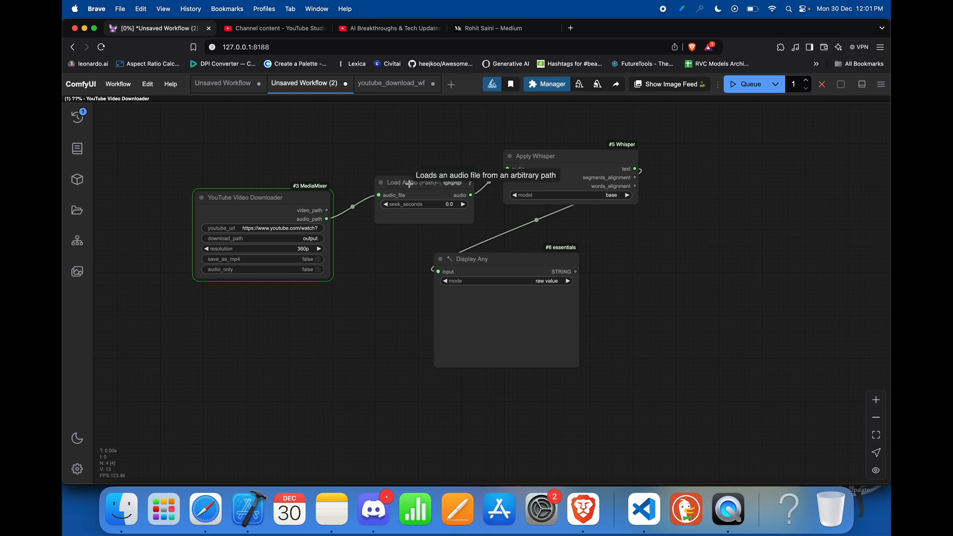
left_click_drag(432, 182, 420, 171)
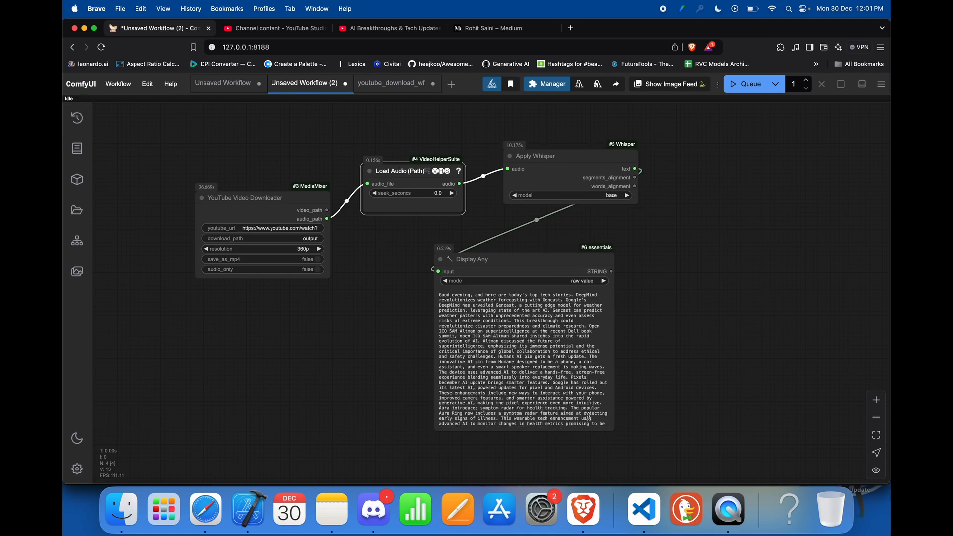
Step: Select and copy the whole transcript text in the Display Any node
double_click(517, 367)
left_click(495, 360)
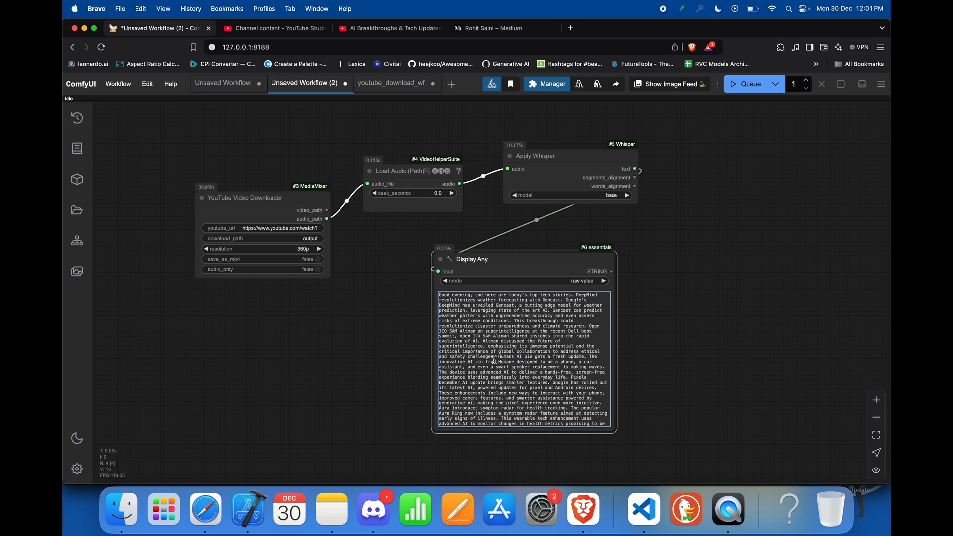
key("super+a")
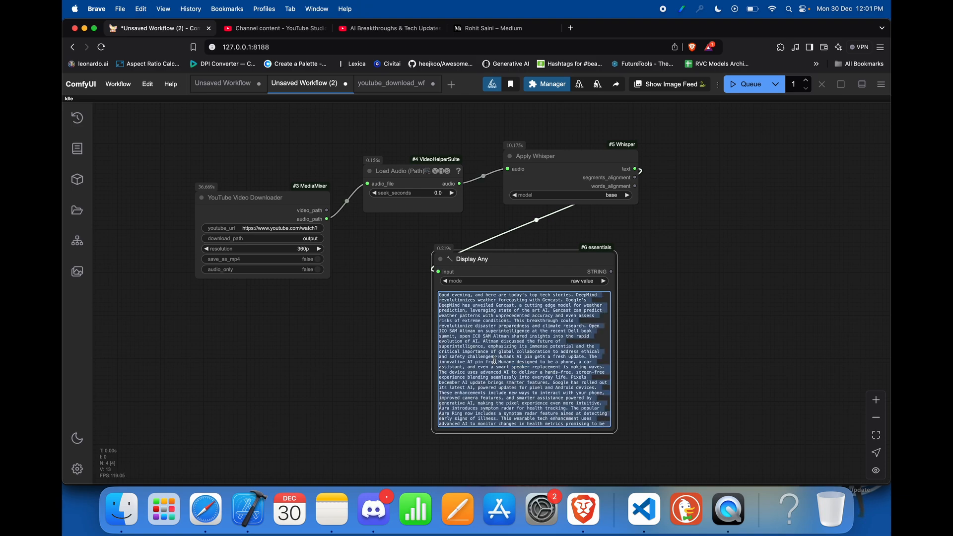
Step: Switch to Safari and open the Write For Me GPT on chatgpt.com
left_click(205, 508)
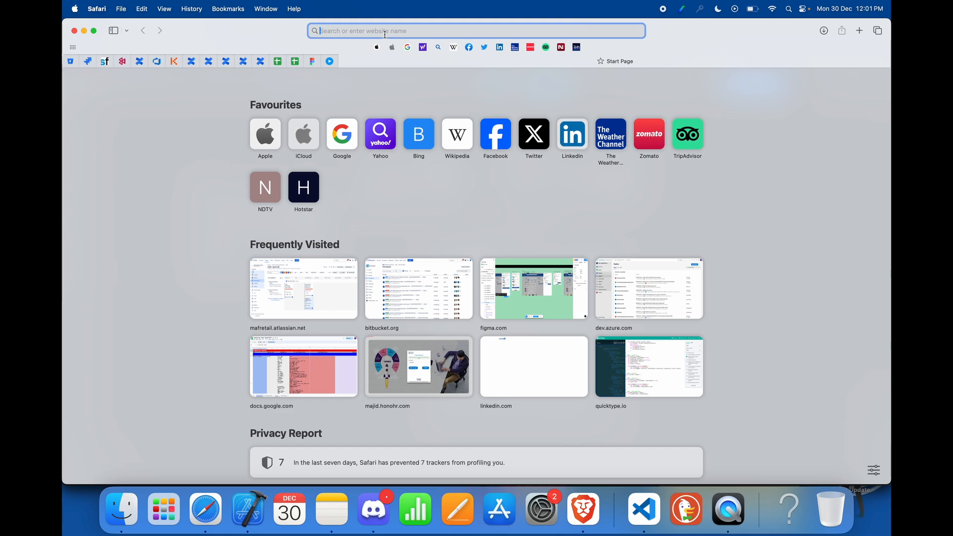
type("ch")
key("Return")
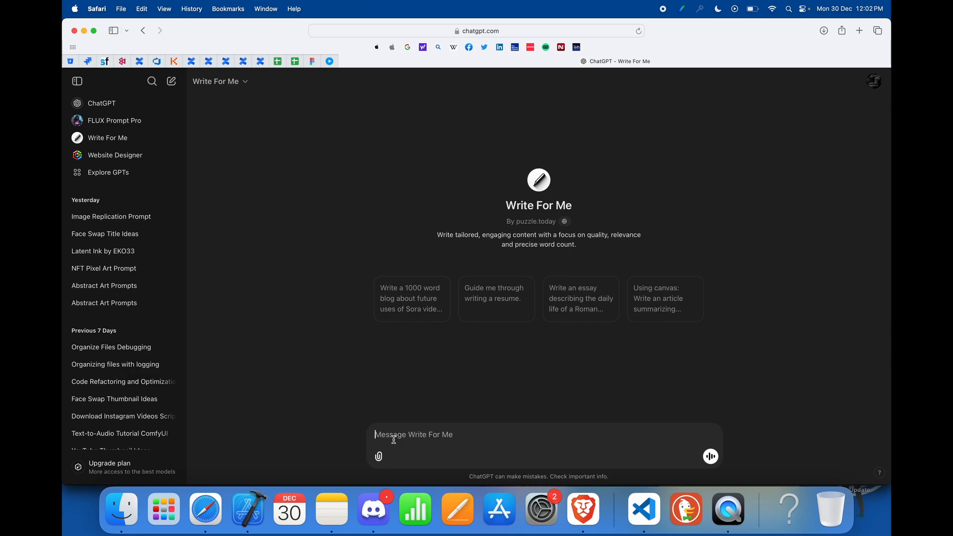
Step: Send Write For Me the prompt "write an article based upon the below text" followed by the pasted transcript
type("write an article based y")
key("BackSpace")
type("upon the below text")
key("shift+Return")
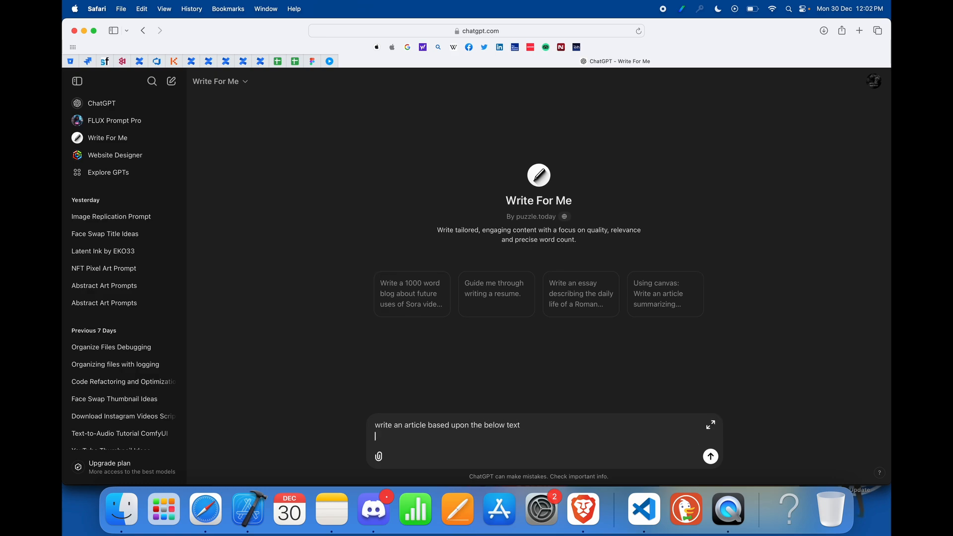
key("shift+Return")
key("super+v")
key("Return")
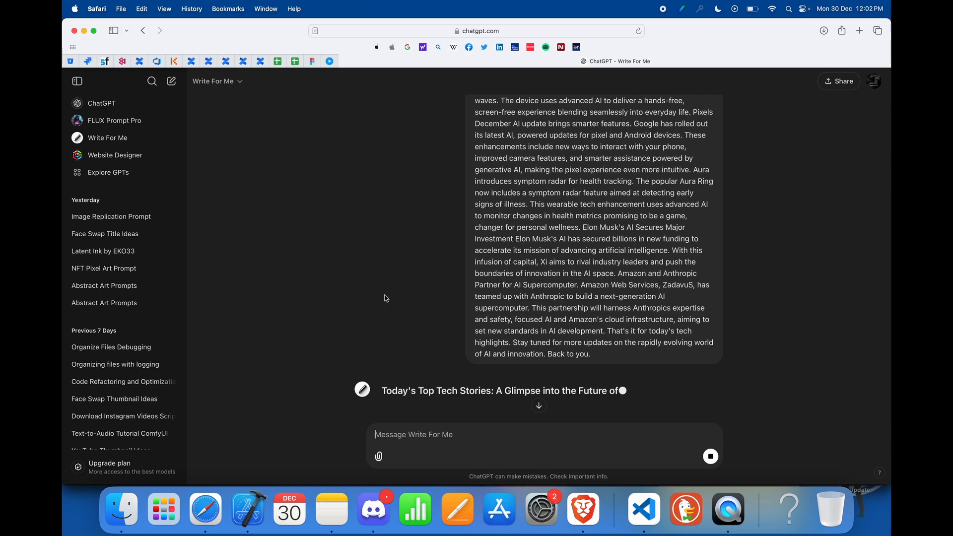
scroll(364, 300, "up", 5)
scroll(363, 300, "down", 10)
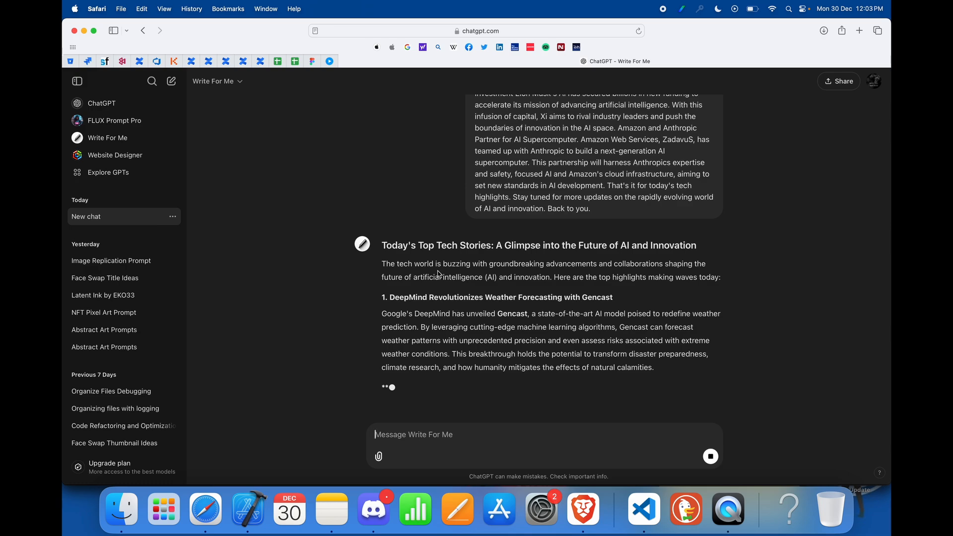
Step: View the Medium profile page in Brave and return to the ChatGPT article in Safari
left_click(584, 509)
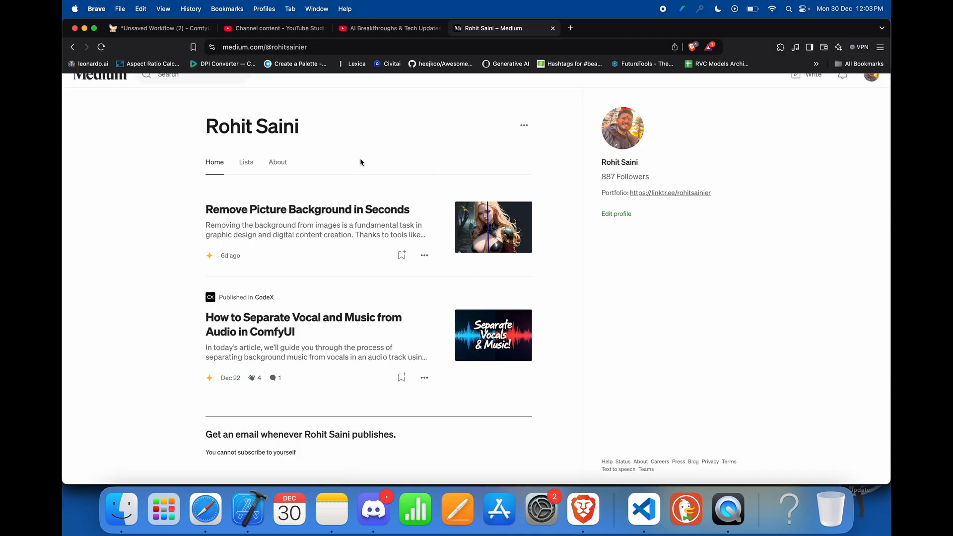
scroll(359, 158, "down", 4)
scroll(310, 318, "up", 5)
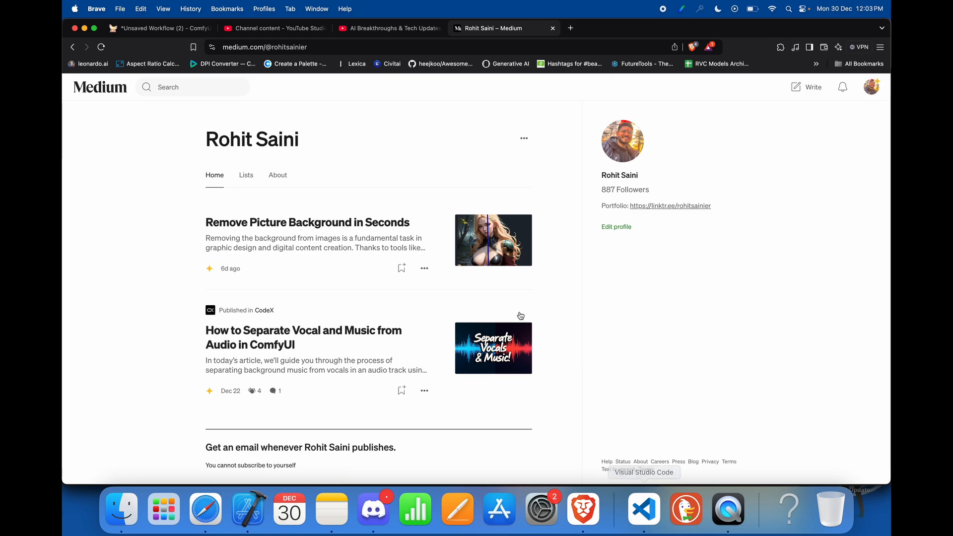
key("super+Tab")
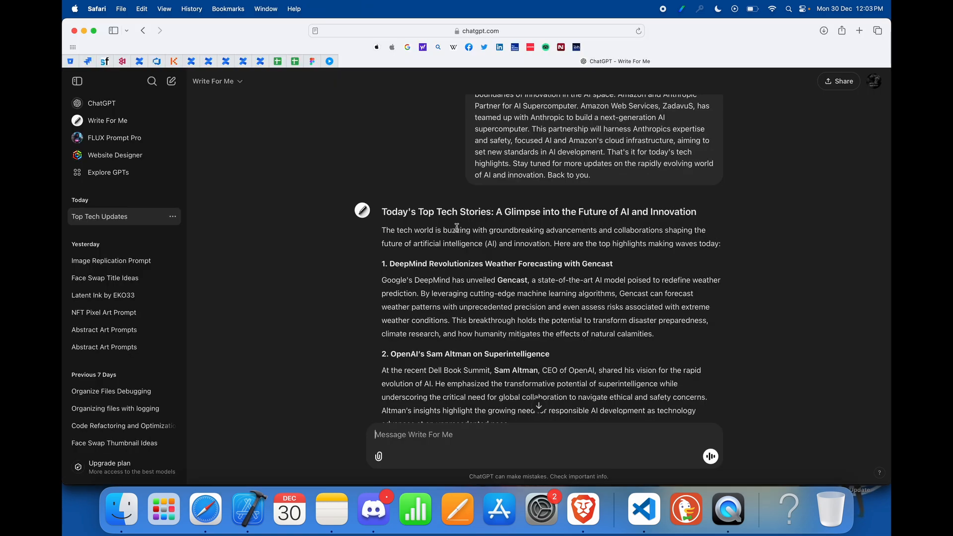
Step: Go through the generated article to its end and copy the full ChatGPT response
scroll(457, 364, "down", 4)
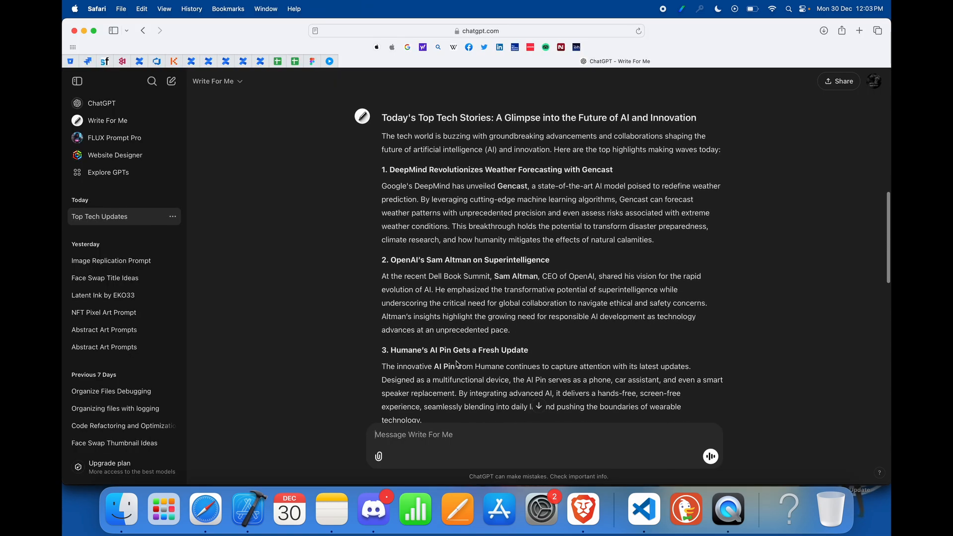
scroll(437, 372, "down", 15)
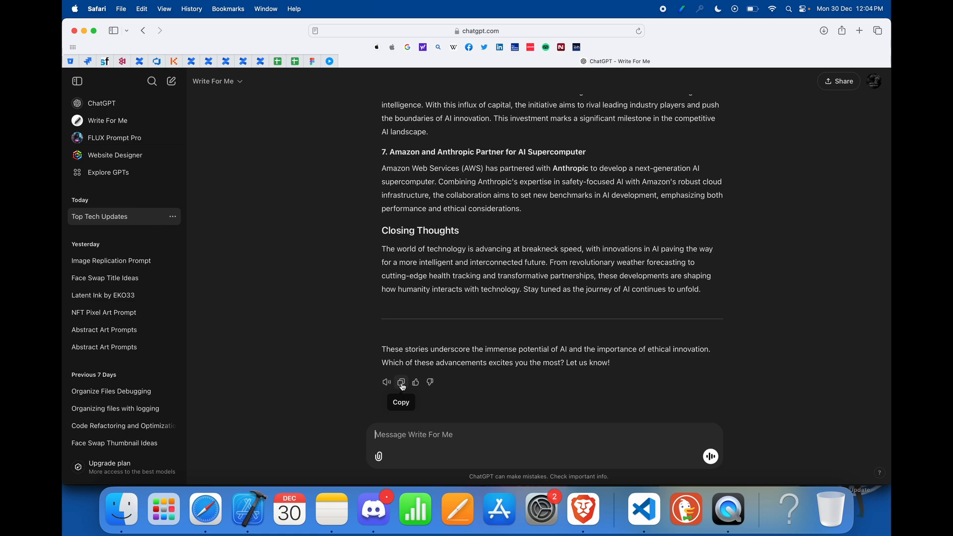
left_click(402, 383)
Step: Switch to Brave, start a new Medium story, and paste the copied article into it
left_click(585, 507)
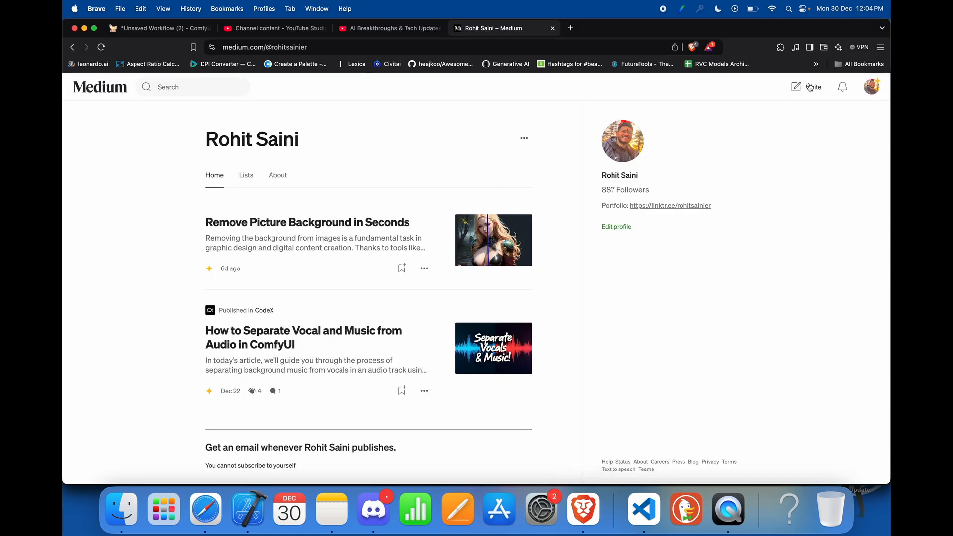
left_click(810, 87)
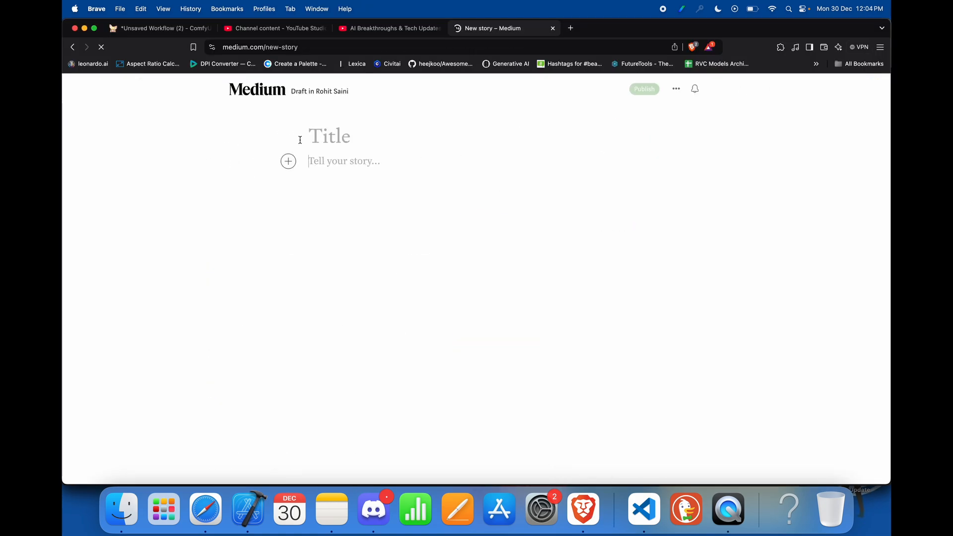
key("super+v")
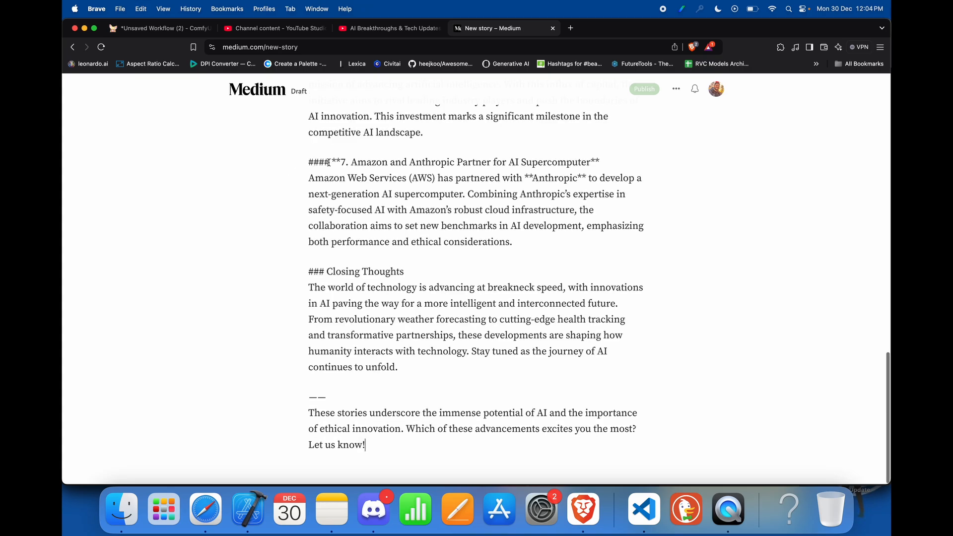
Step: Undo the full-article paste, copy only the article's headline from ChatGPT in Safari, and paste it as the Medium story title in Brave
scroll(394, 235, "up", 20)
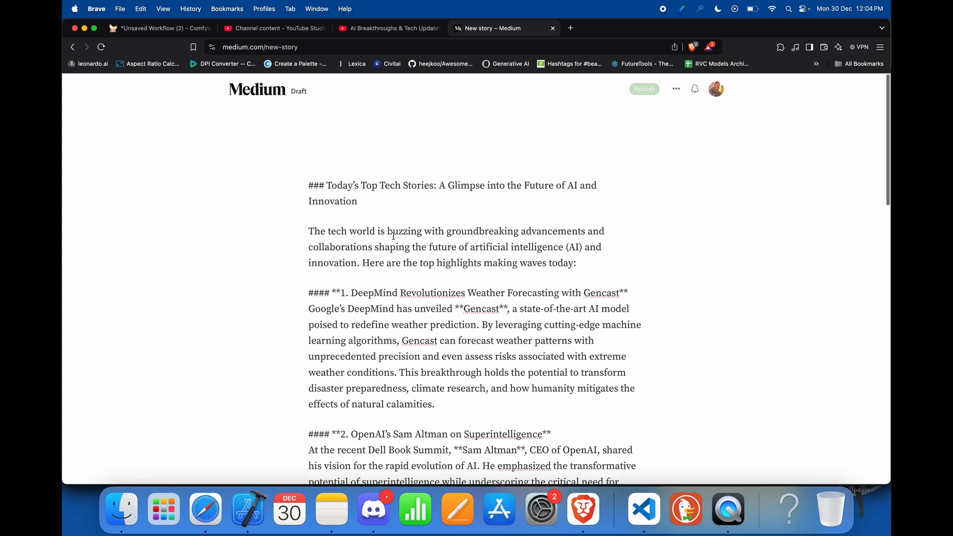
key("super+z")
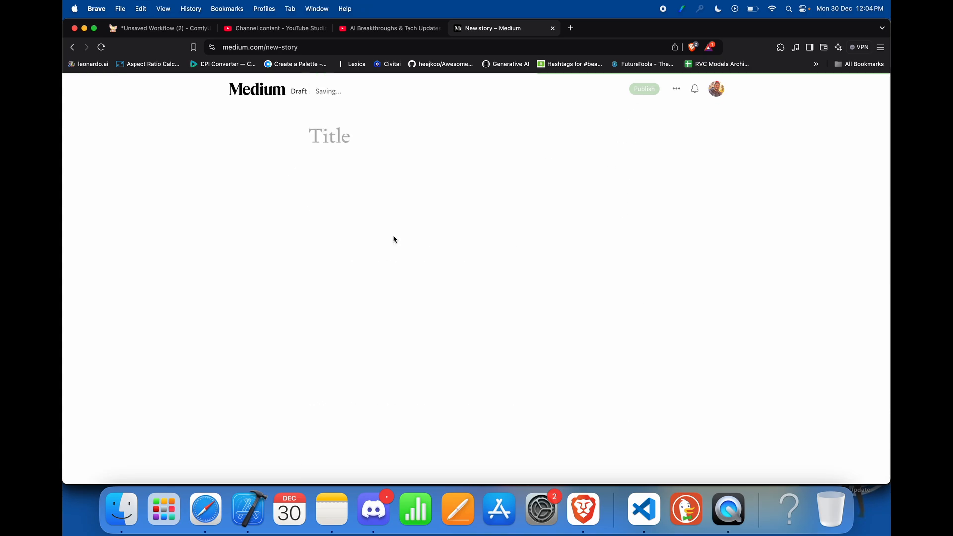
left_click(217, 497)
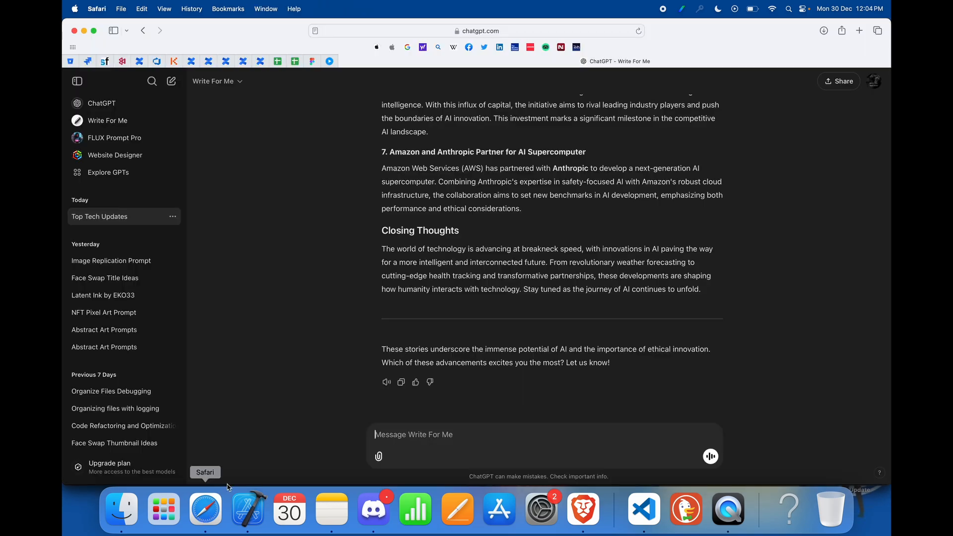
scroll(458, 277, "up", 15)
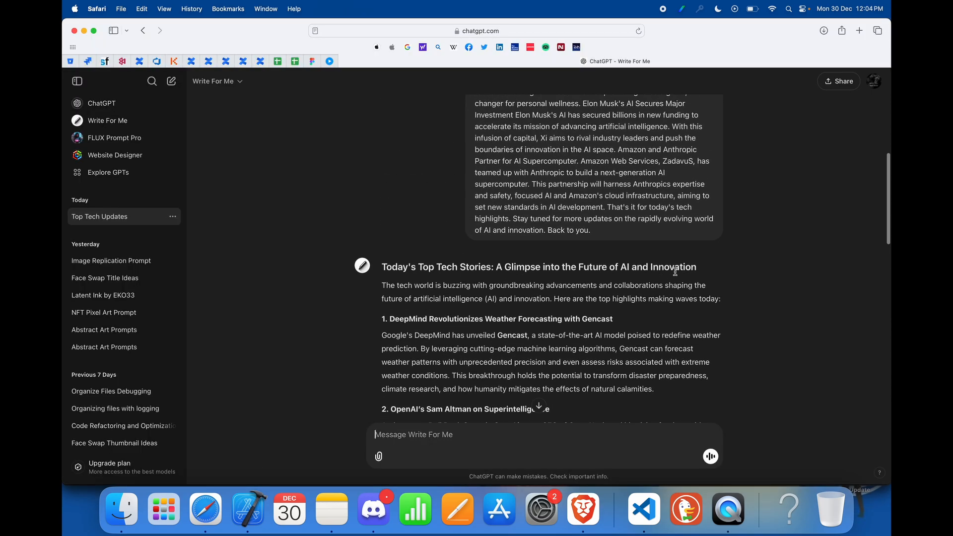
left_click_drag(697, 268, 384, 266)
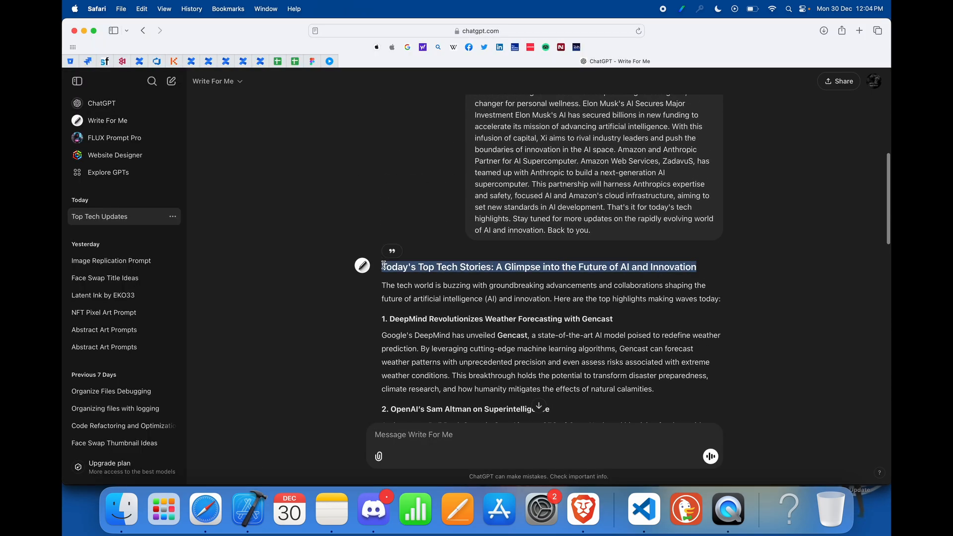
key("super+c")
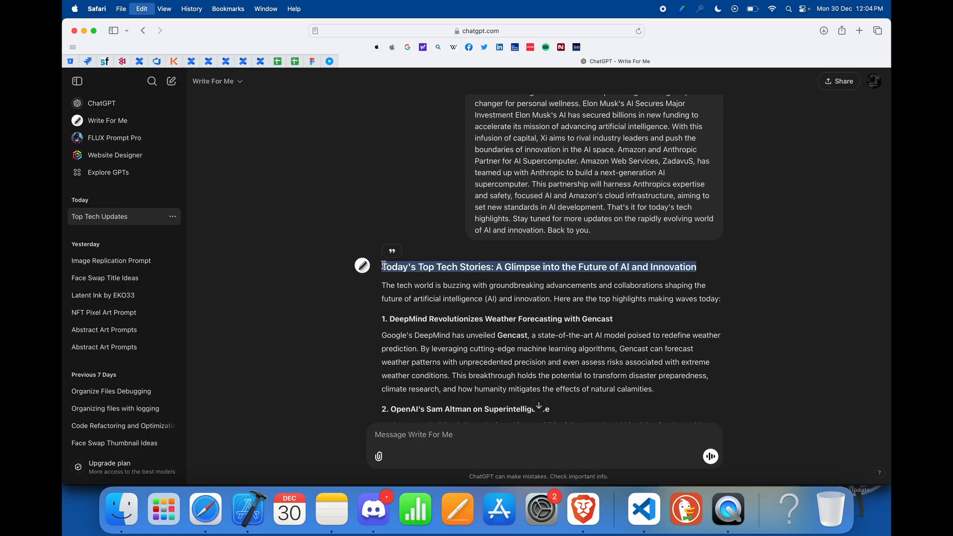
left_click(583, 509)
key("super+v")
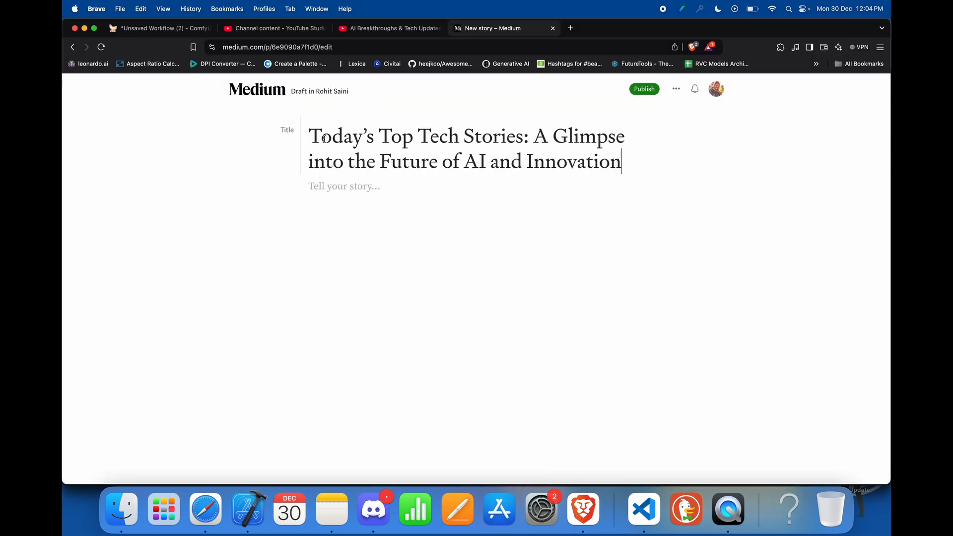
Step: Copy the introductory paragraph from ChatGPT in Safari into the Medium story body in Brave, and start a new paragraph below it
left_click(329, 187)
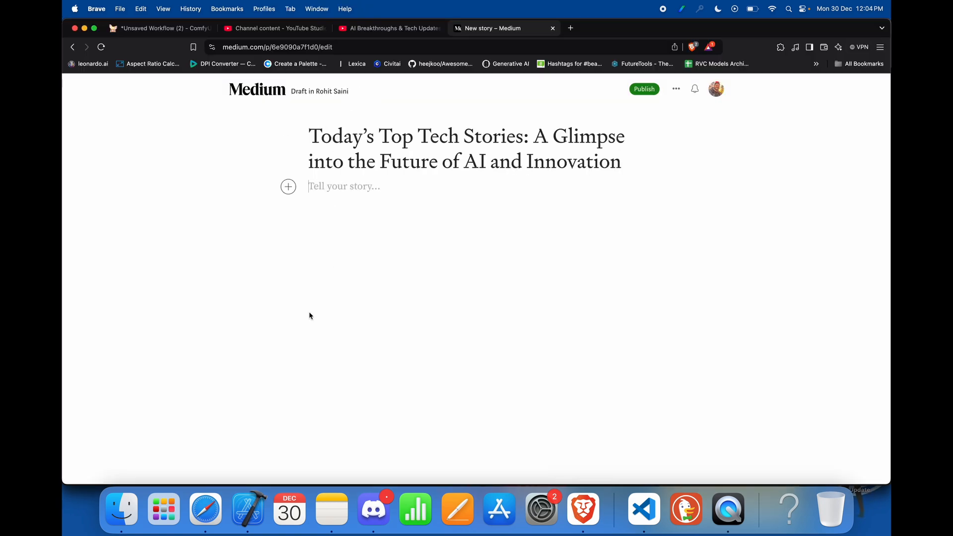
left_click(206, 510)
scroll(695, 239, "down", 2)
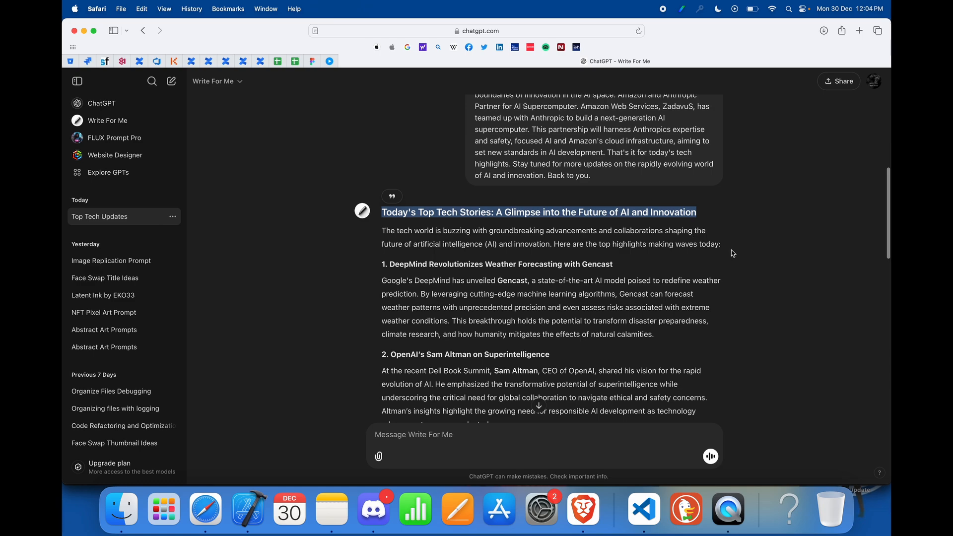
left_click_drag(733, 253, 380, 232)
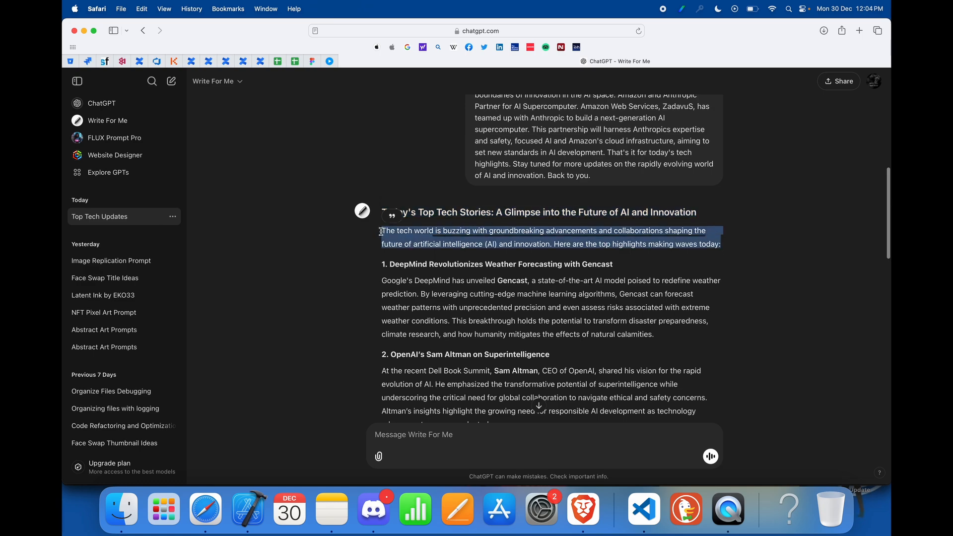
left_click(584, 510)
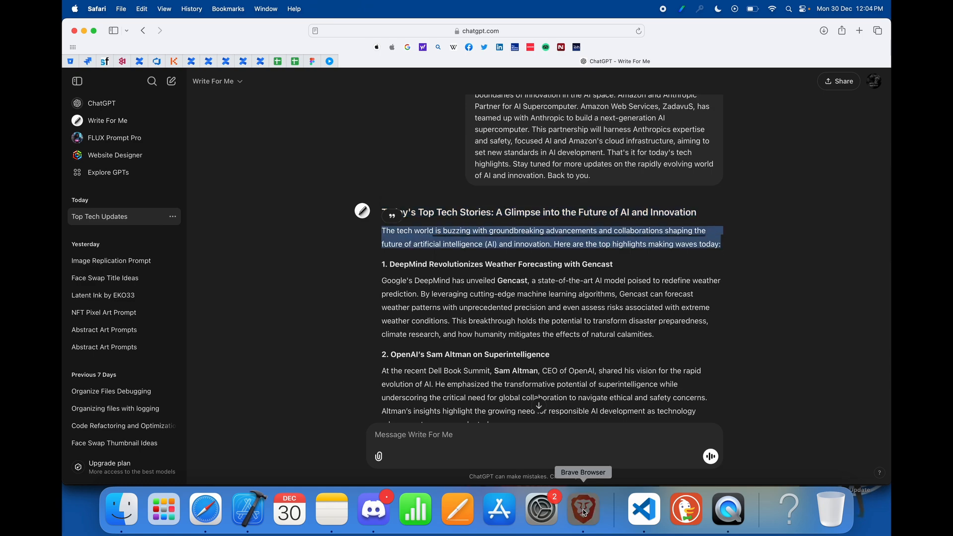
key("super+v")
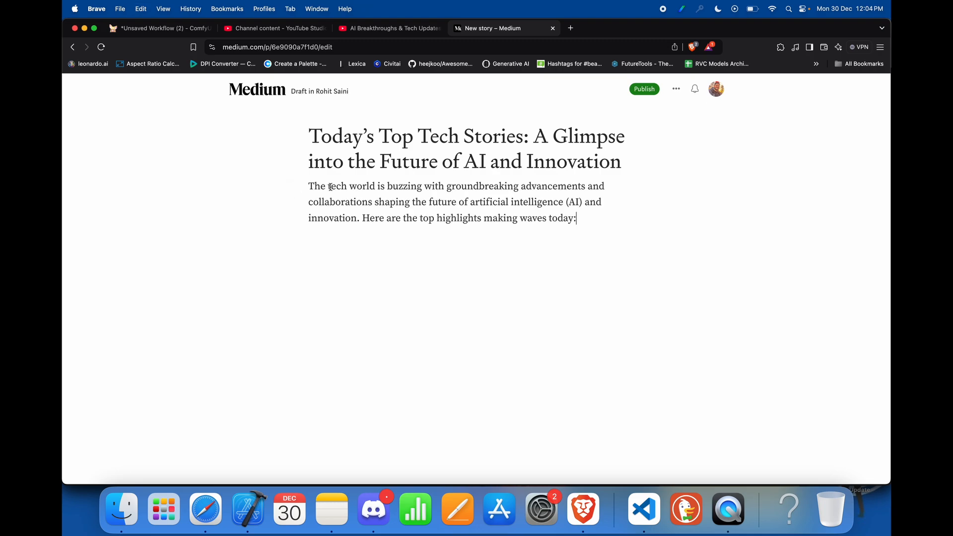
key("Return")
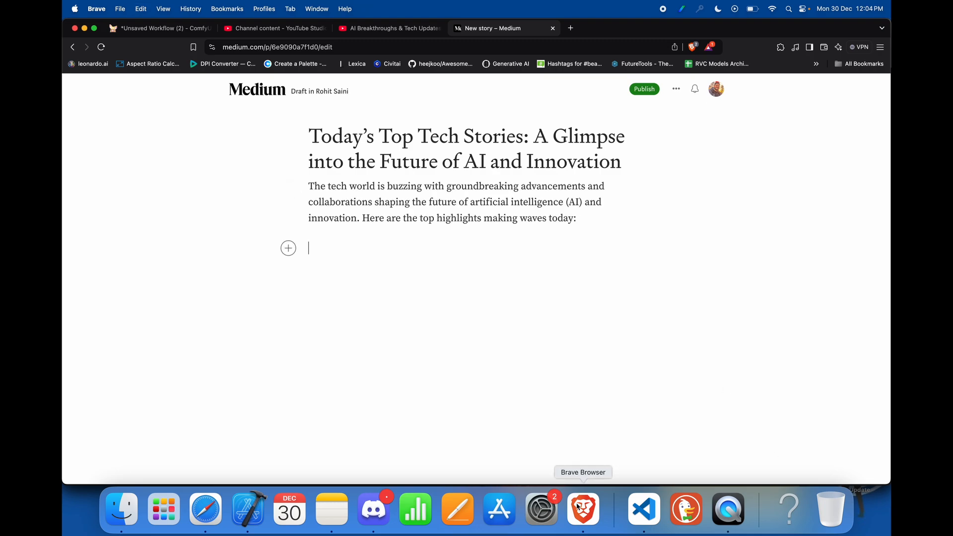
Step: Copy section 1 on DeepMind's Gencast, heading and text, from ChatGPT in Safari and paste it below the introduction in Brave
left_click(206, 510)
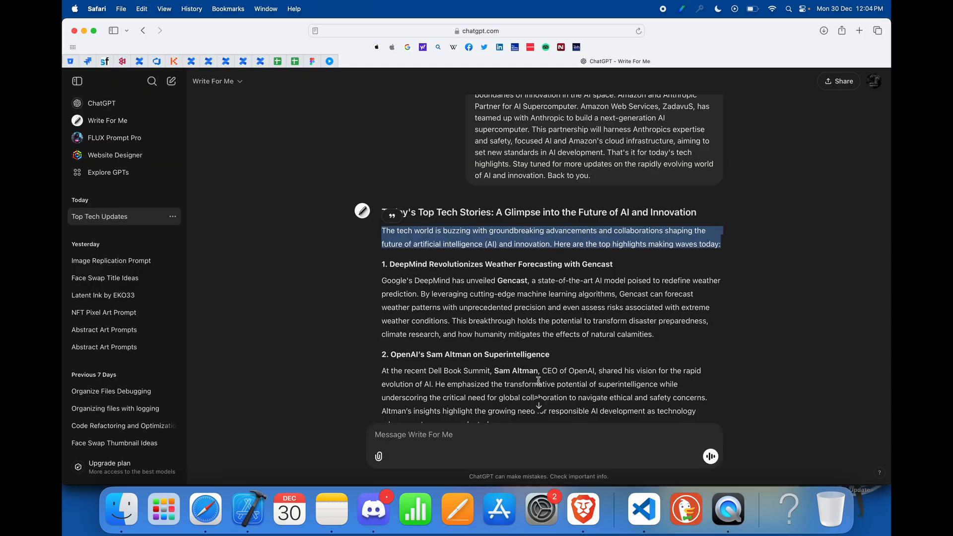
scroll(539, 380, "down", 10)
scroll(530, 291, "up", 8)
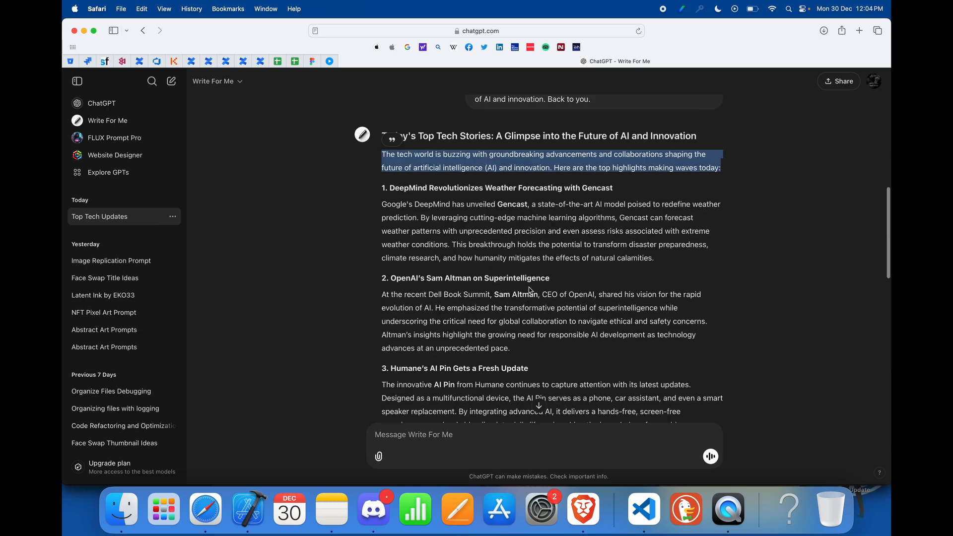
scroll(530, 290, "up", 1)
left_click_drag(655, 271, 375, 202)
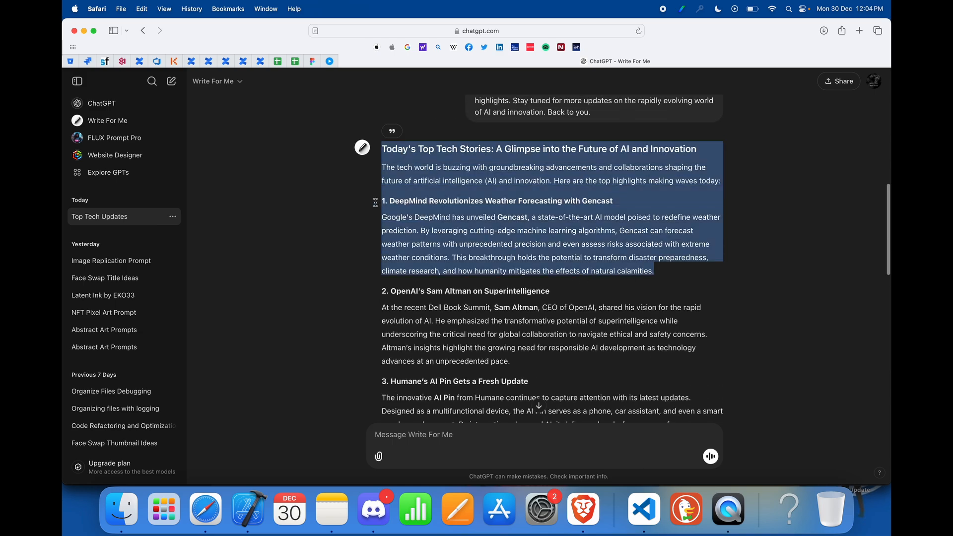
left_click(473, 212)
left_click_drag(654, 272, 378, 203)
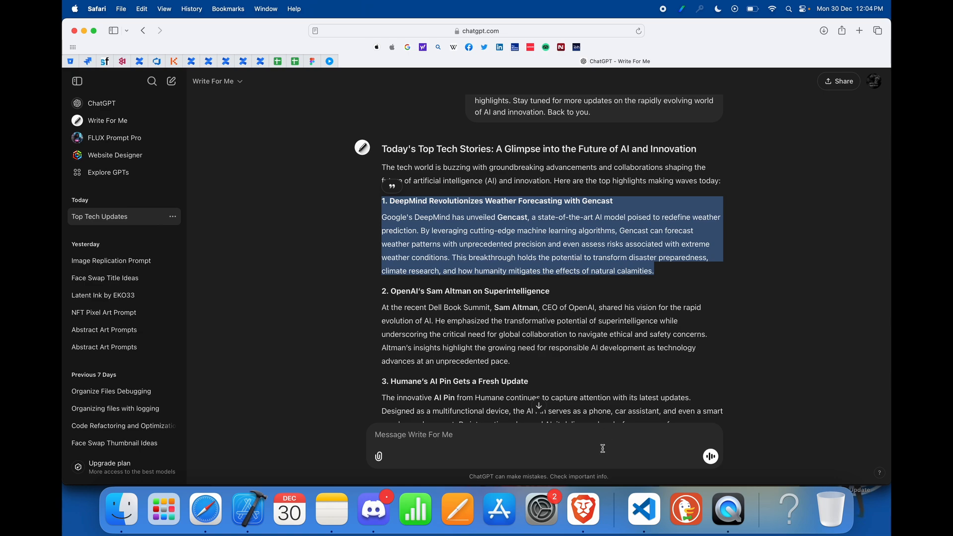
left_click(583, 509)
key("super+v")
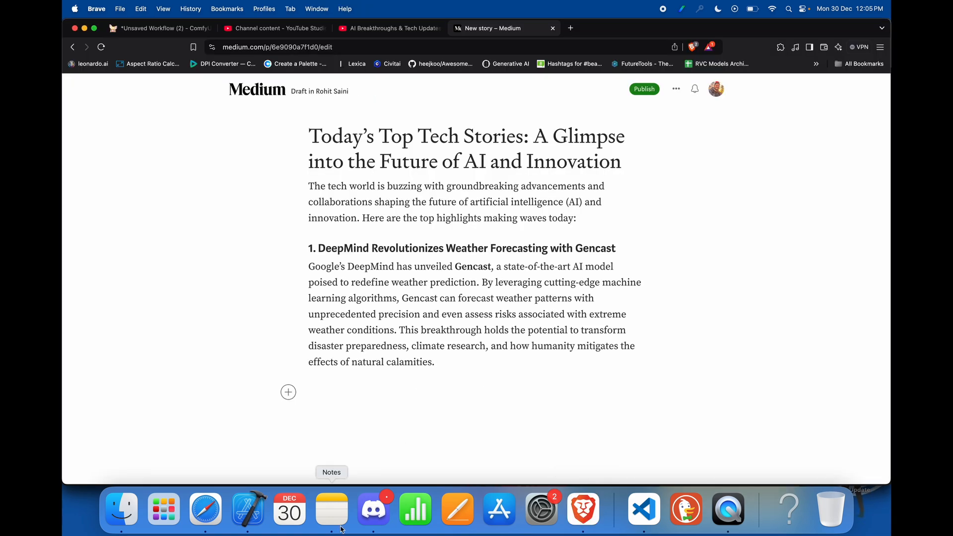
Step: Copy section 2, "OpenAI's Sam Altman on Superintelligence", from ChatGPT in Safari and paste it after section 1 in Brave
left_click(205, 509)
scroll(408, 364, "down", 3)
left_click_drag(510, 303, 381, 230)
key("super+c")
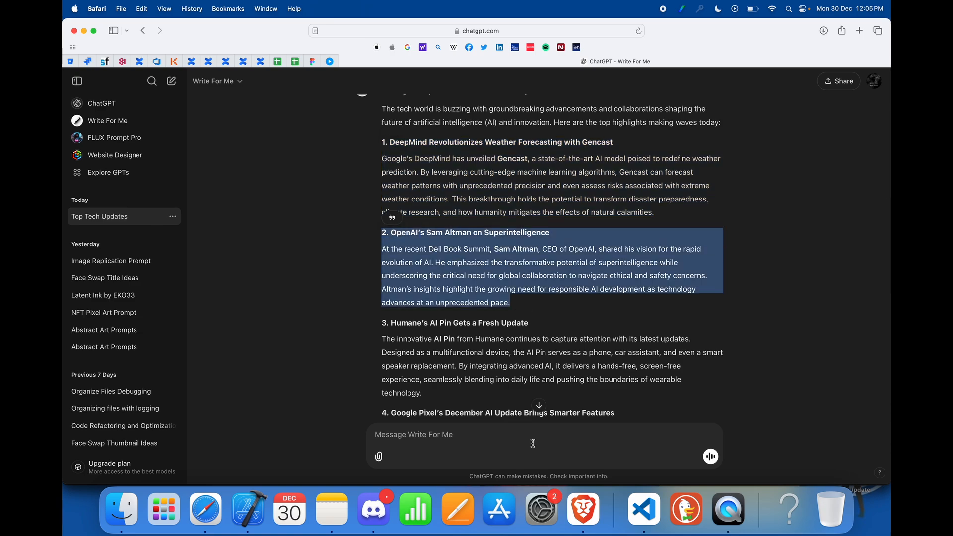
left_click(582, 510)
key("super+v")
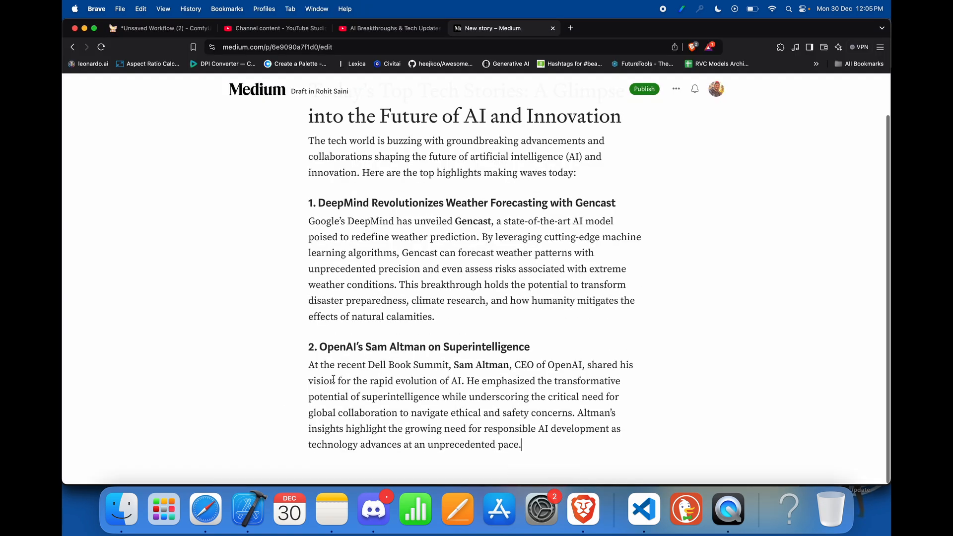
Step: Search Unsplash for "weather" below the DeepMind heading and insert the photo of lightning over a country road
scroll(397, 330, "up", 3)
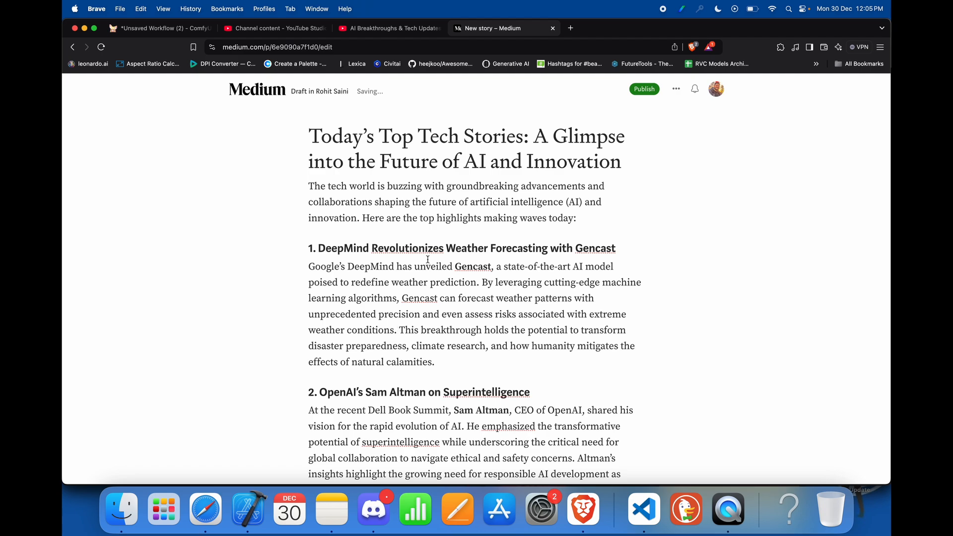
left_click_drag(614, 249, 354, 233)
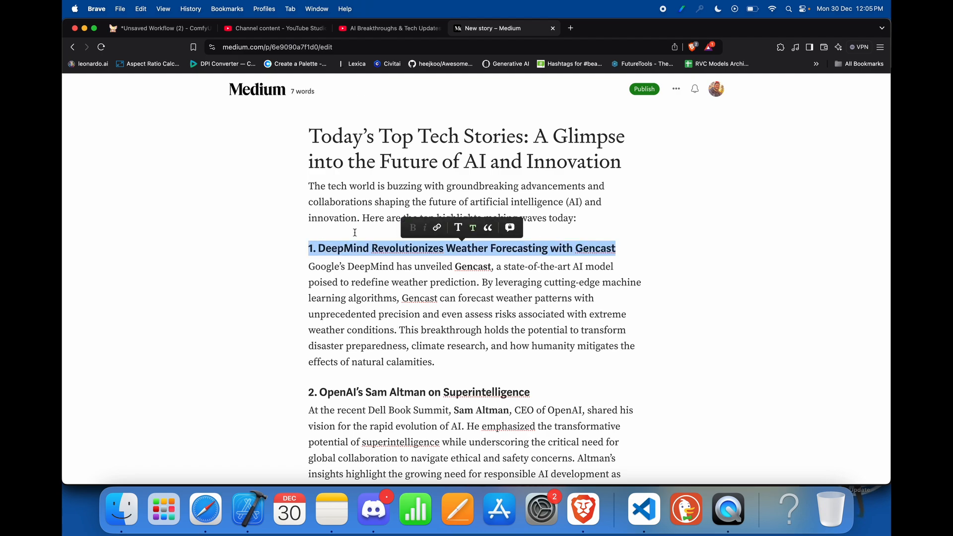
left_click(632, 250)
key("Return")
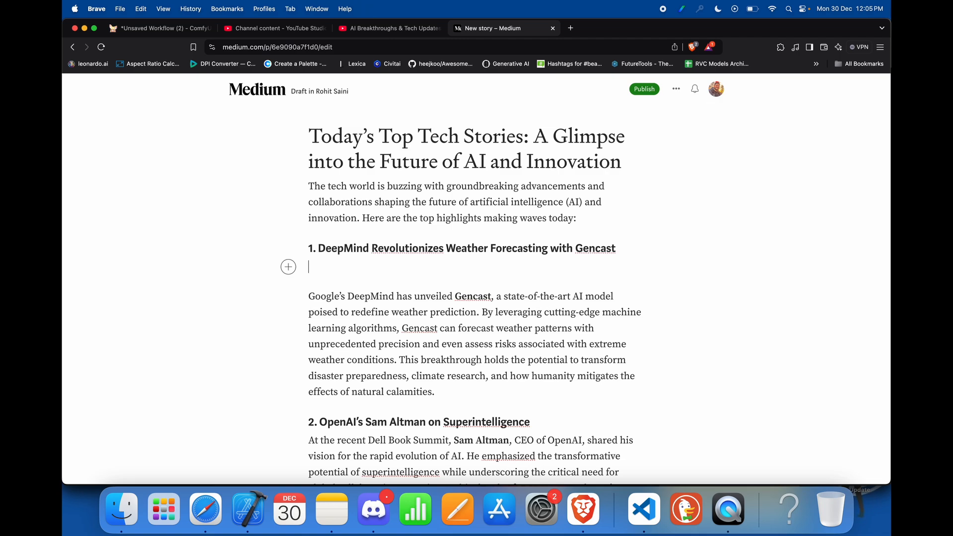
left_click(287, 267)
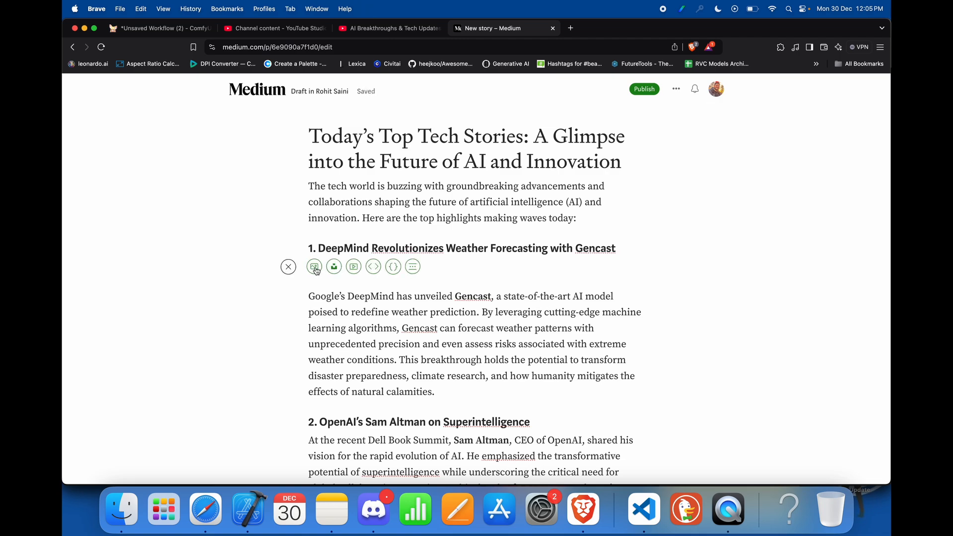
left_click(334, 268)
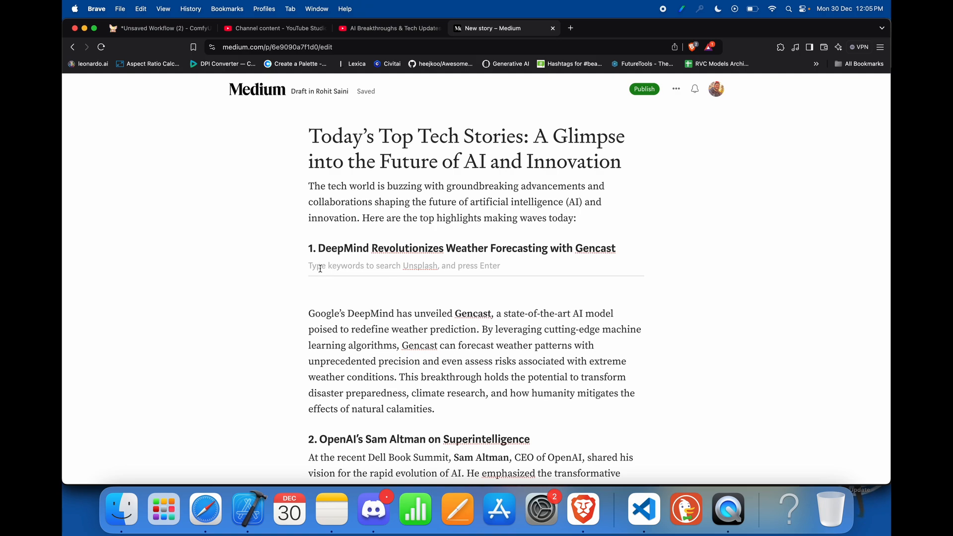
type("weathge")
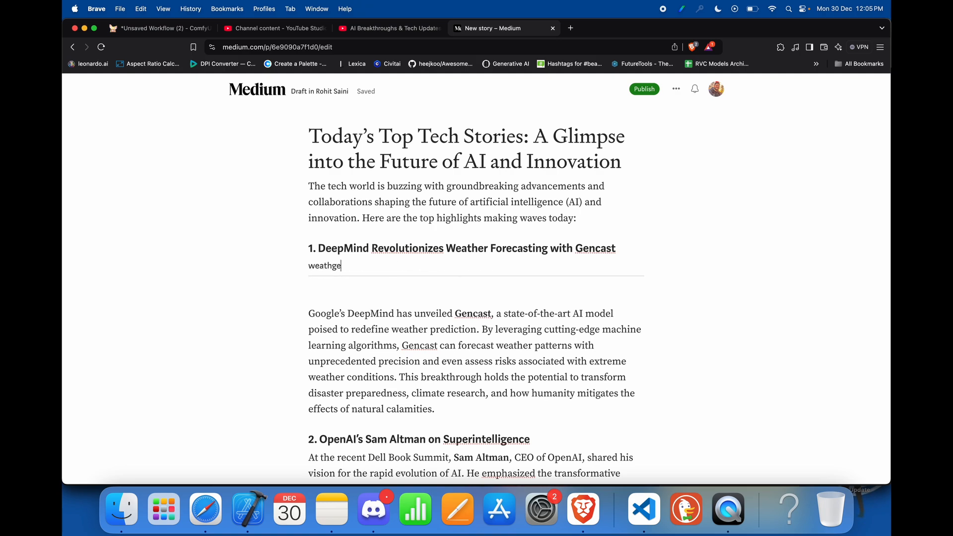
key("BackSpace")
key("BackSpace")
key("Return")
scroll(477, 385, "down", 1)
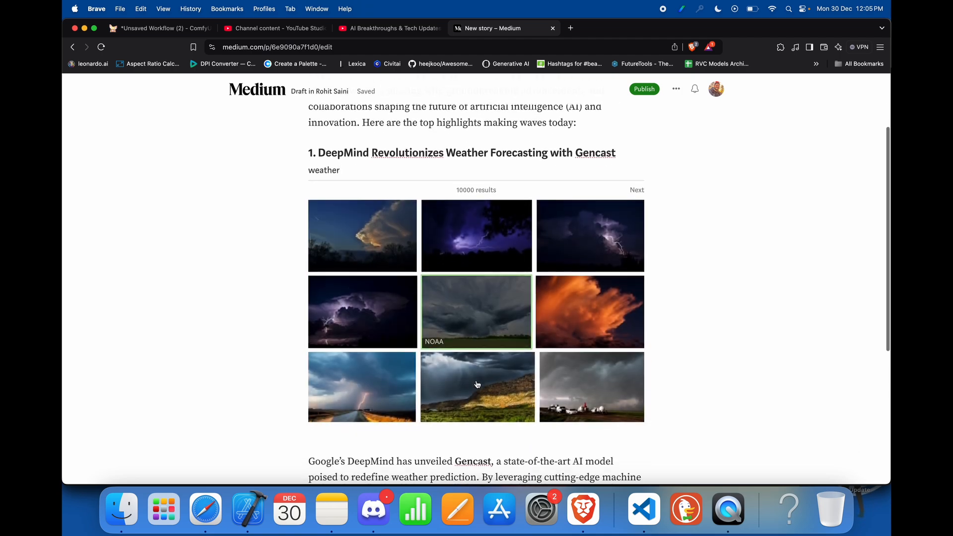
left_click(372, 388)
Step: Search Unsplash for "openai" below the section 2 heading and insert the photo of a hand-held phone showing AI apps
scroll(658, 347, "down", 3)
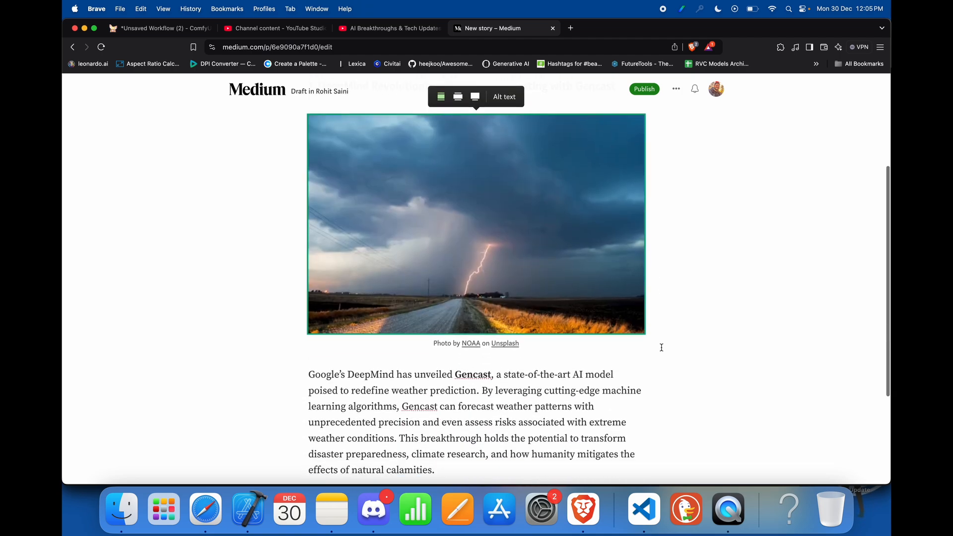
scroll(661, 348, "down", 3)
left_click(551, 347)
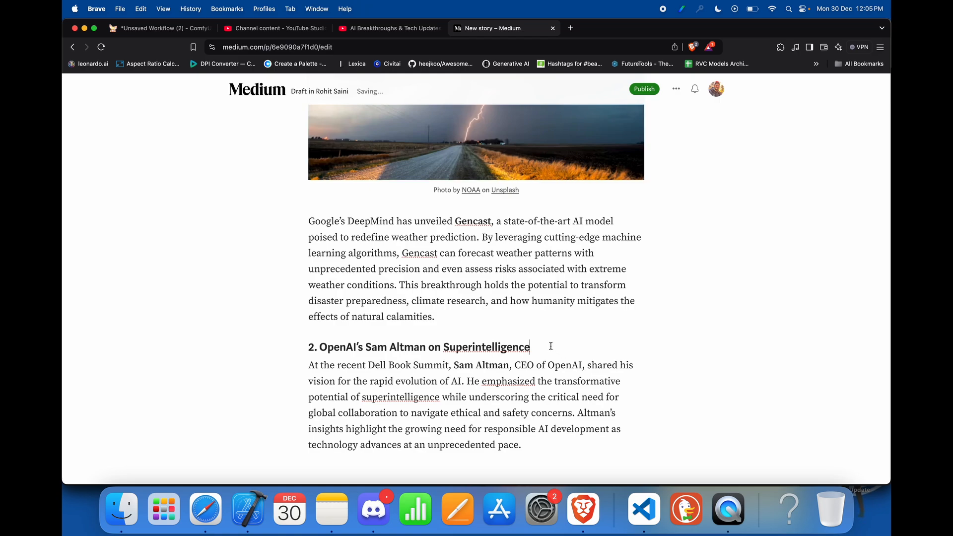
key("Return")
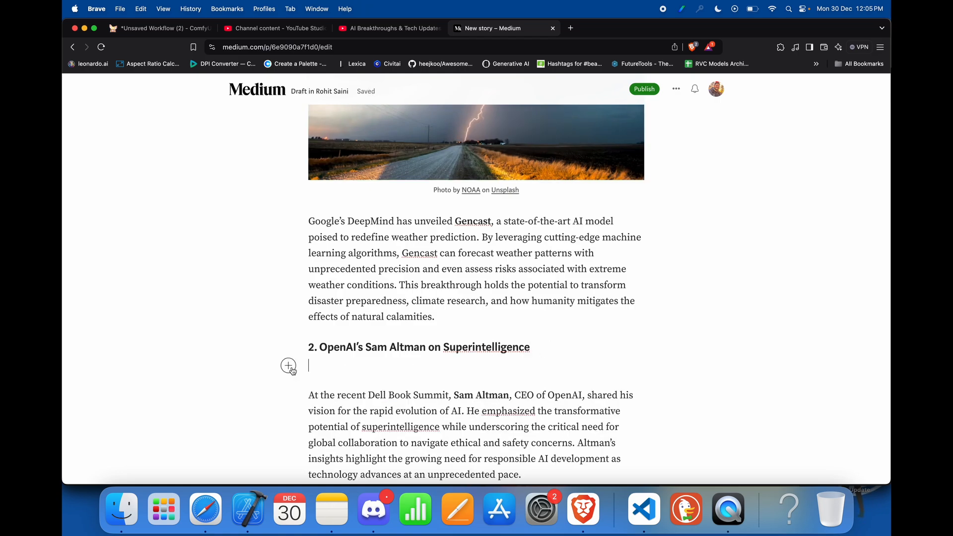
left_click(289, 365)
left_click(334, 365)
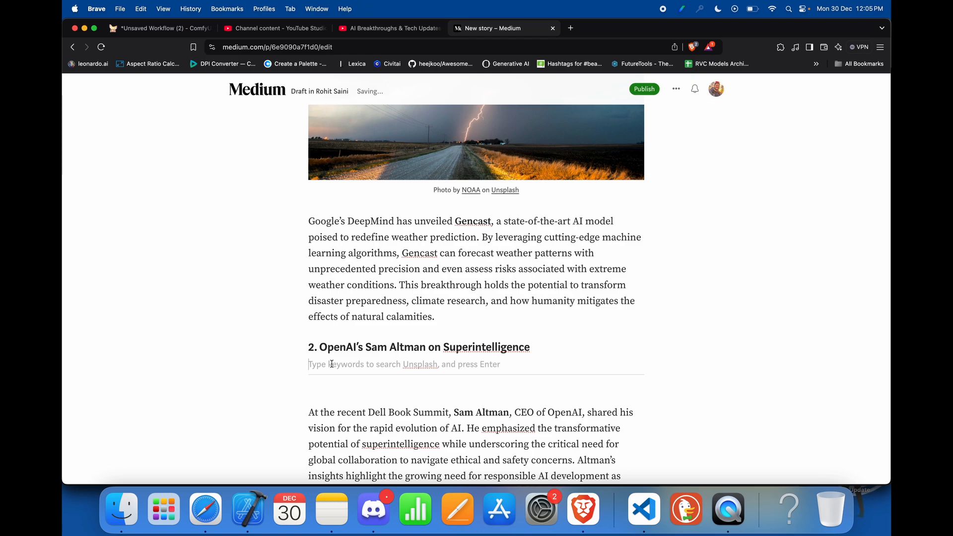
type("op")
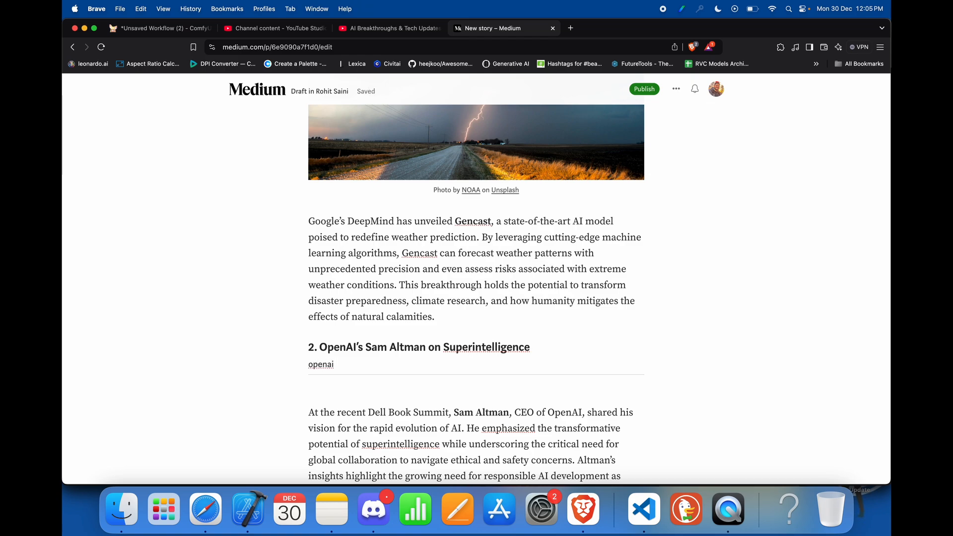
type("enai")
key("Return")
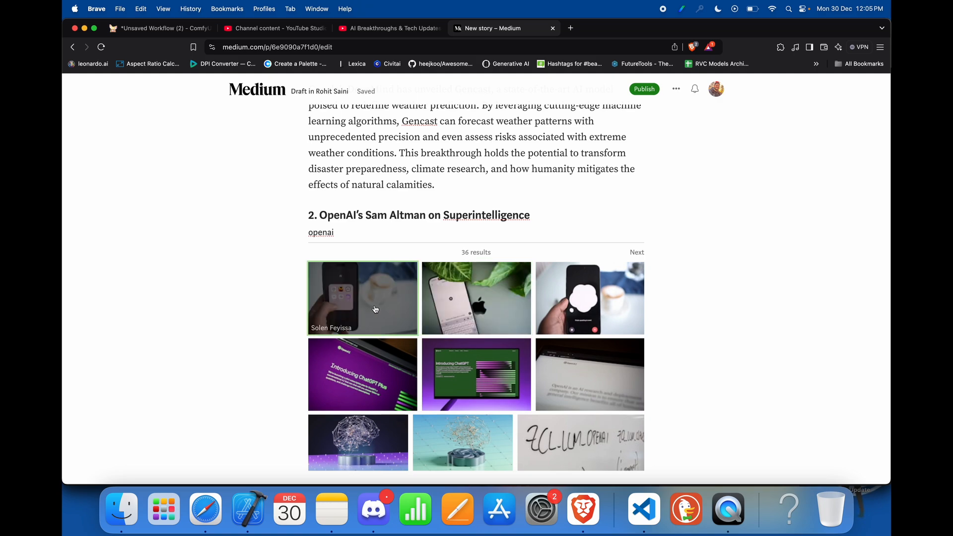
left_click(375, 309)
scroll(528, 323, "up", 5)
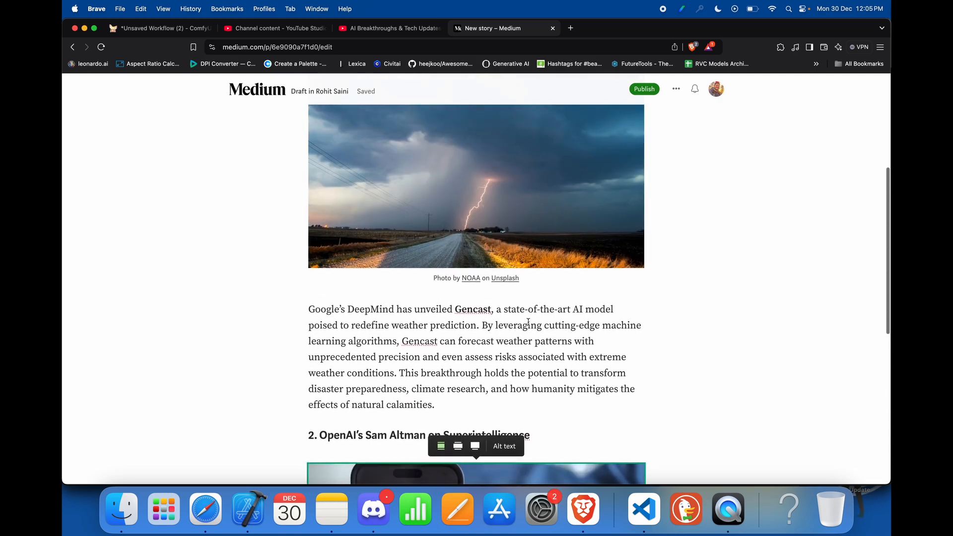
scroll(528, 322, "down", 5)
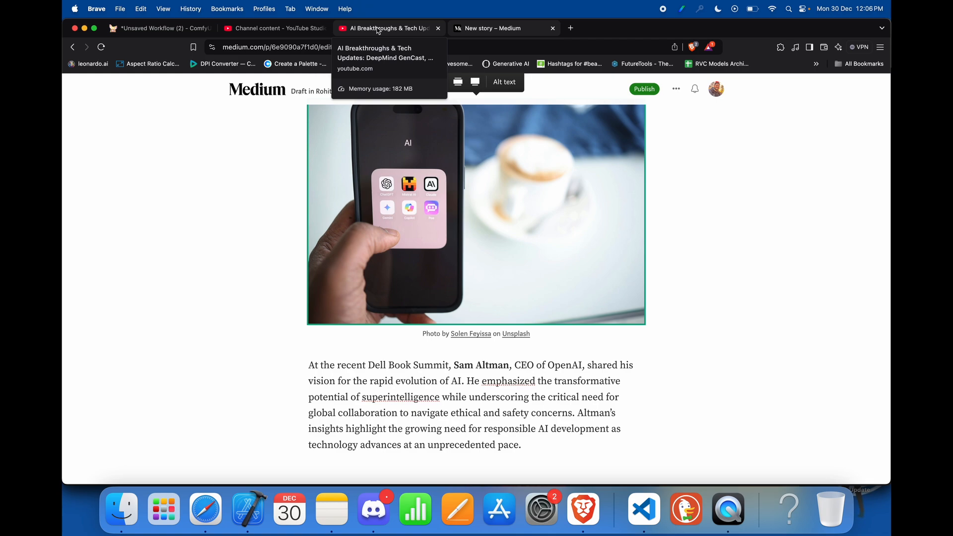
Step: Review the Medium draft from its title through the section 2 photo and text
scroll(334, 218, "up", 6)
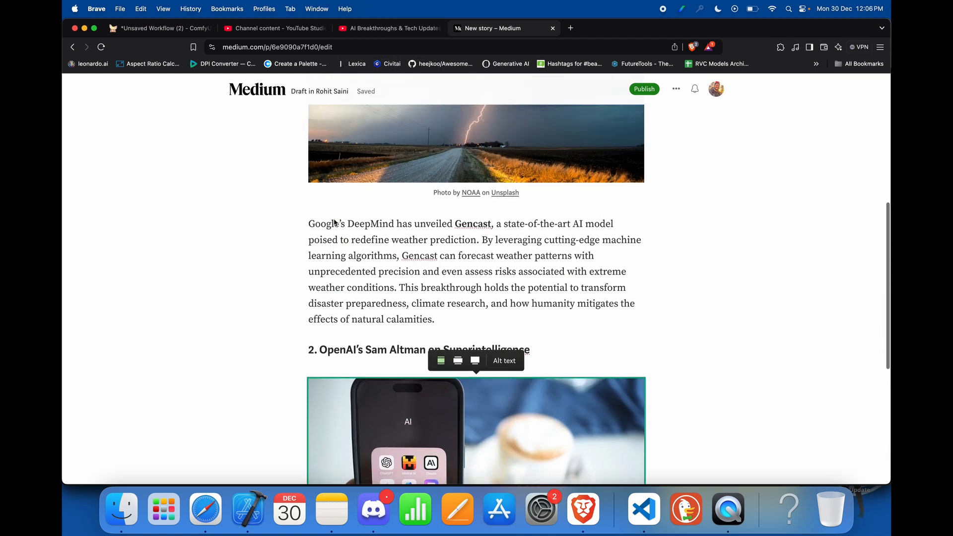
scroll(334, 219, "up", 4)
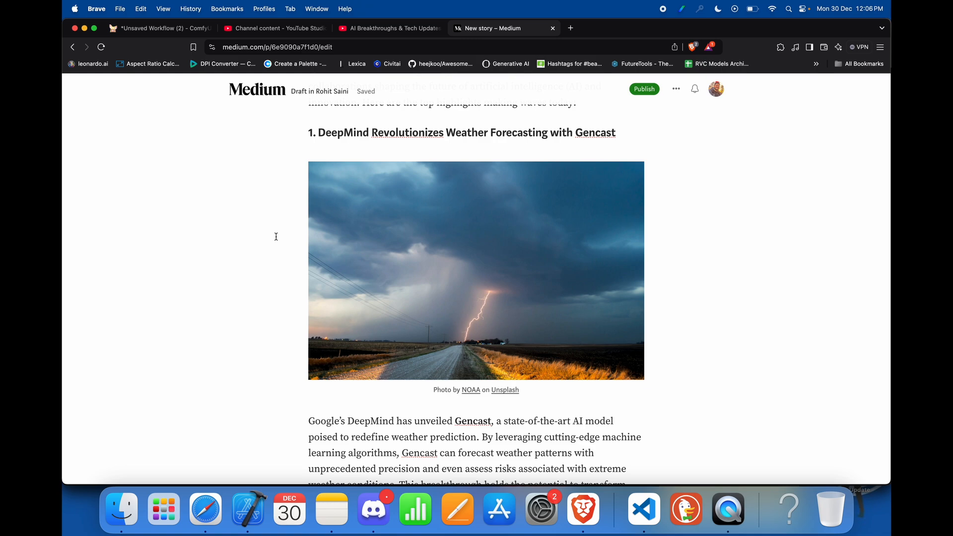
scroll(407, 255, "up", 3)
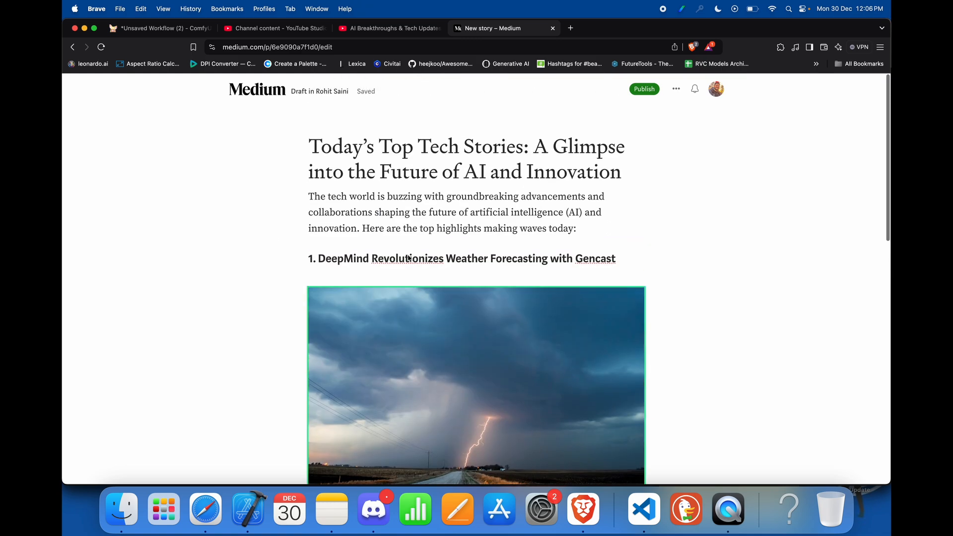
scroll(409, 257, "down", 11)
scroll(409, 258, "down", 2)
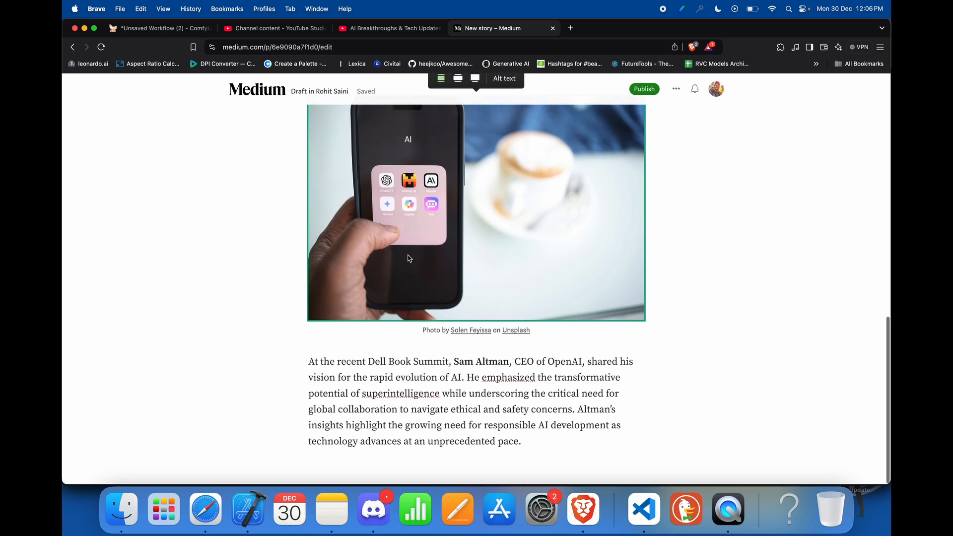
Step: Check the transcript in the ComfyUI workflow and read the rest of the ChatGPT article in Safari down to its closing lines
key("super+1")
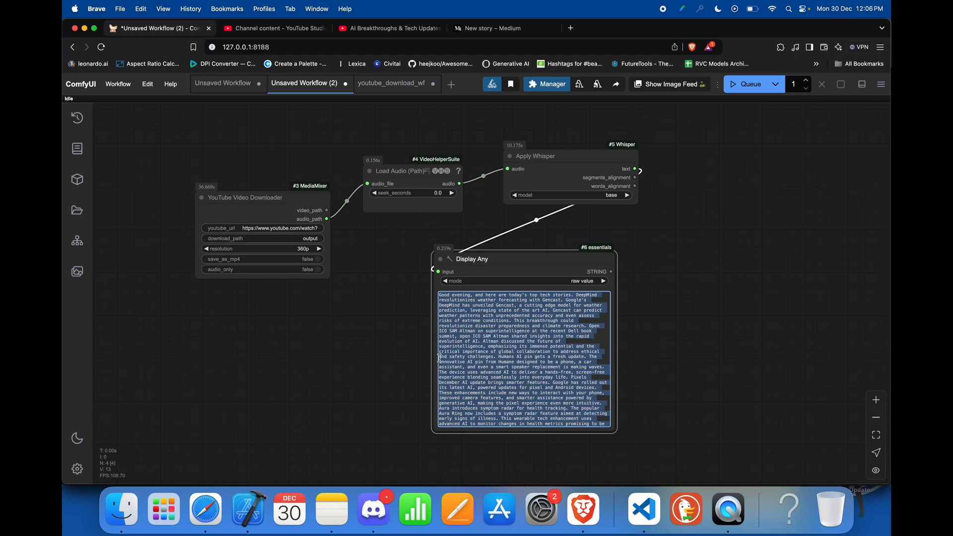
left_click(206, 508)
scroll(415, 196, "down", 1)
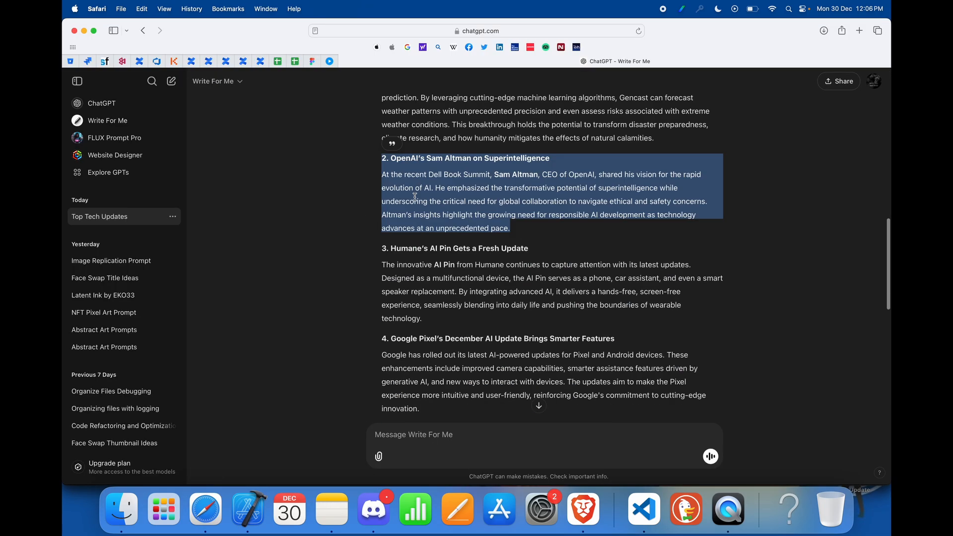
scroll(415, 196, "down", 15)
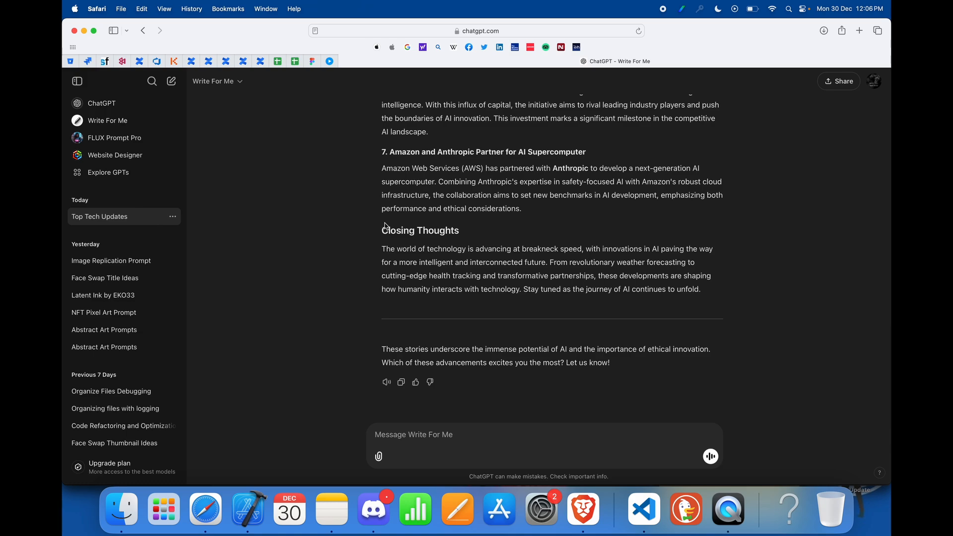
Step: Switch to Brave, view the published stories on the account's Medium profile, and return to the ComfyUI transcription workflow
key("super+Tab")
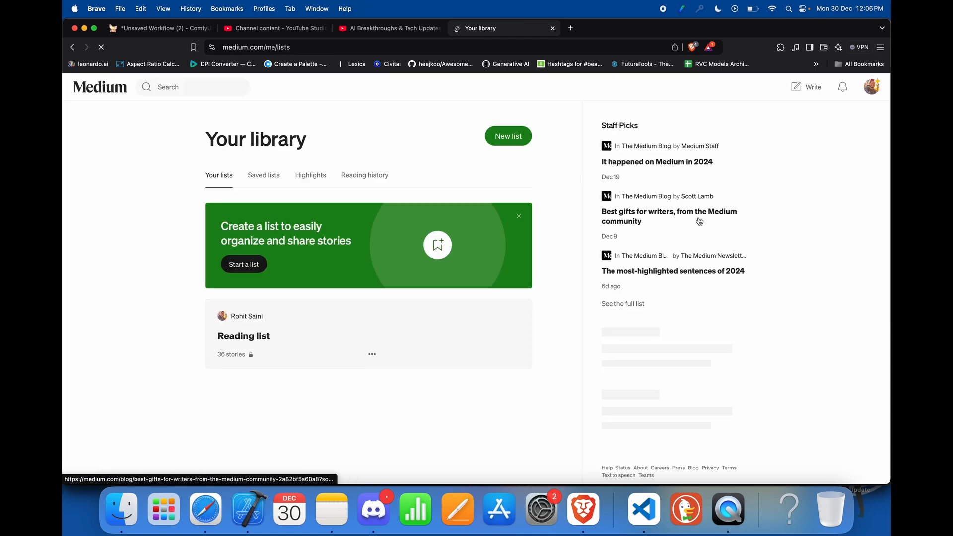
left_click(875, 88)
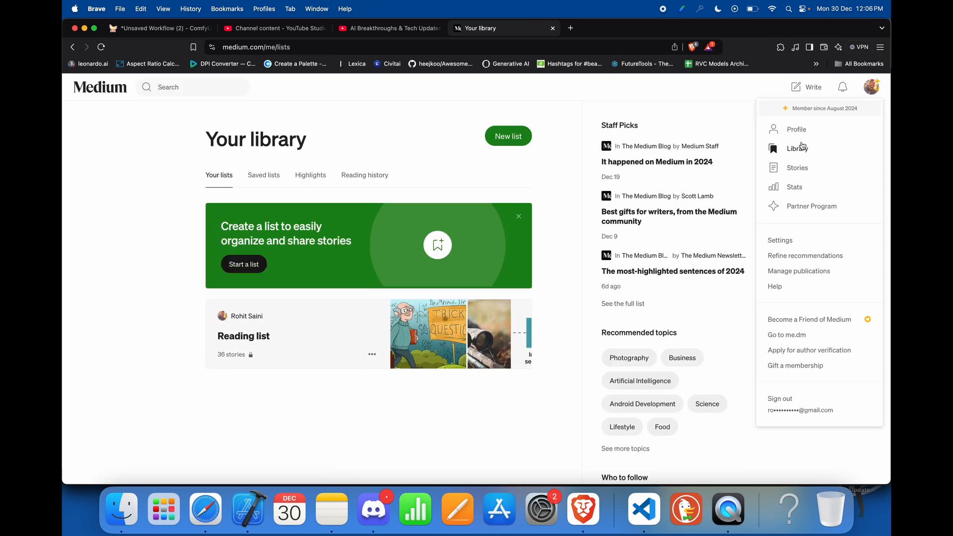
left_click(800, 131)
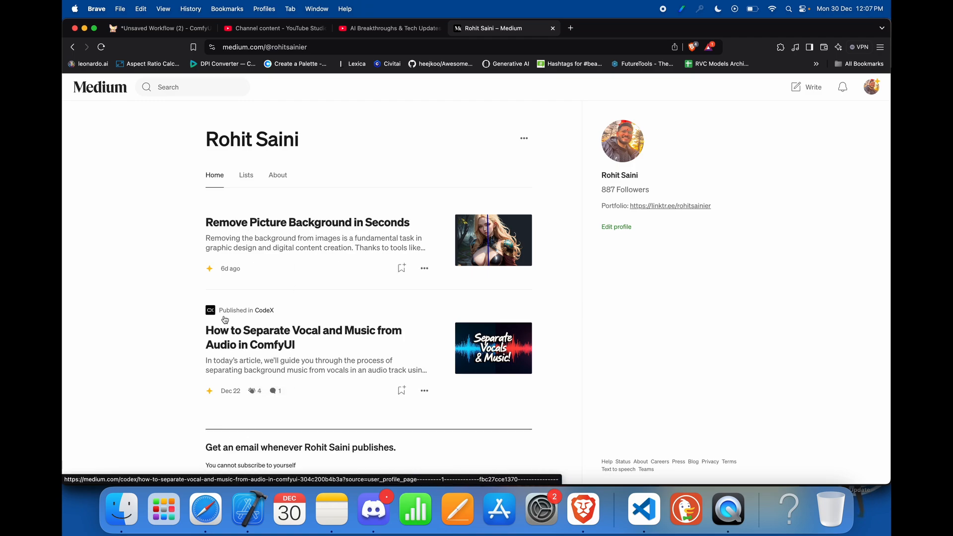
scroll(282, 336, "down", 1)
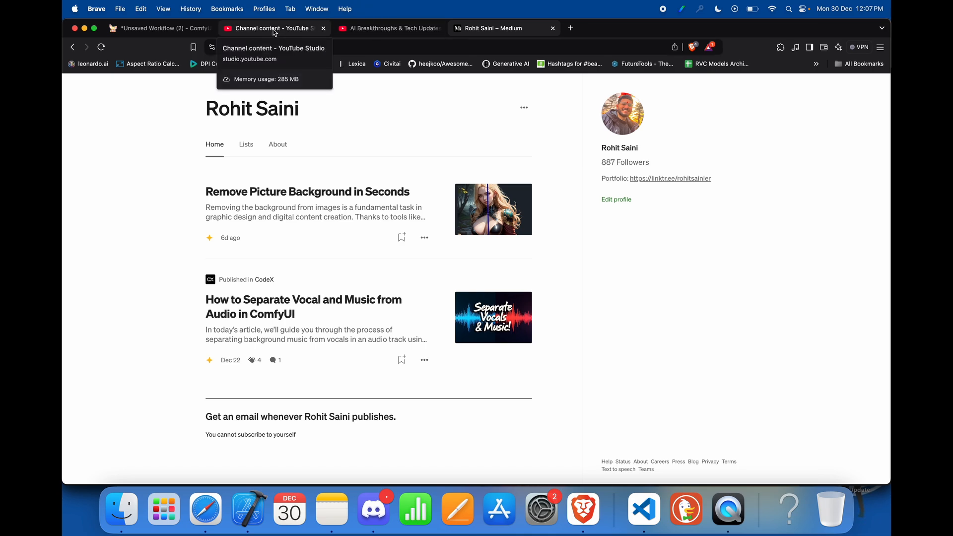
key("super+1")
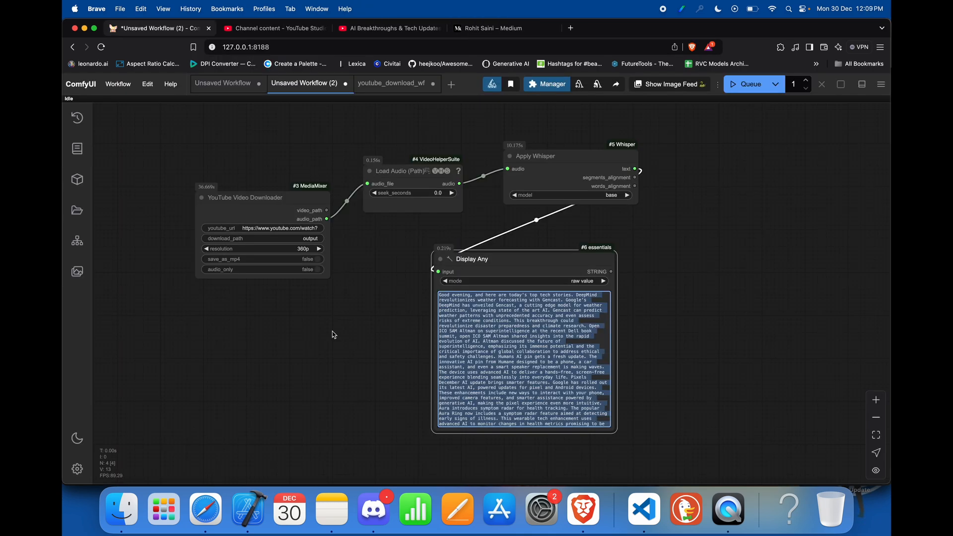